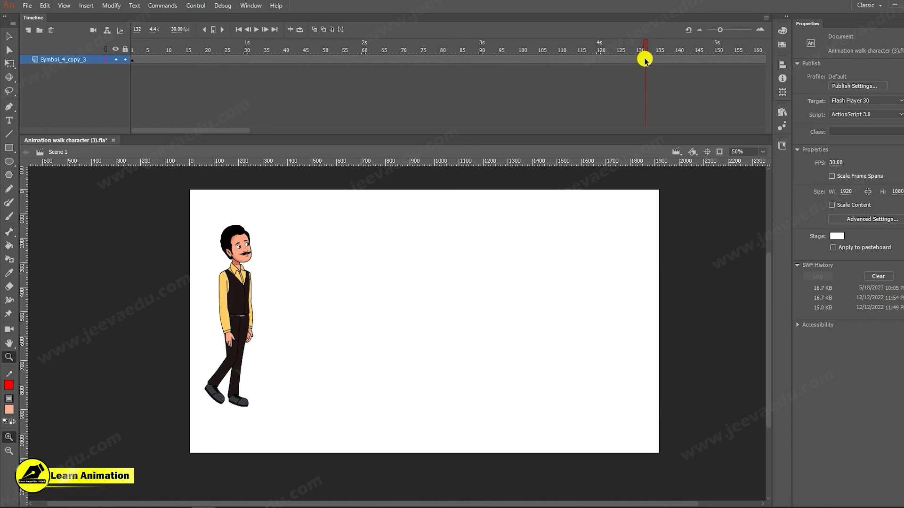
- Insert a keyframe at frame 132 of the character layer and create a classic tween from frame 1 up to it
left_click(263, 373)
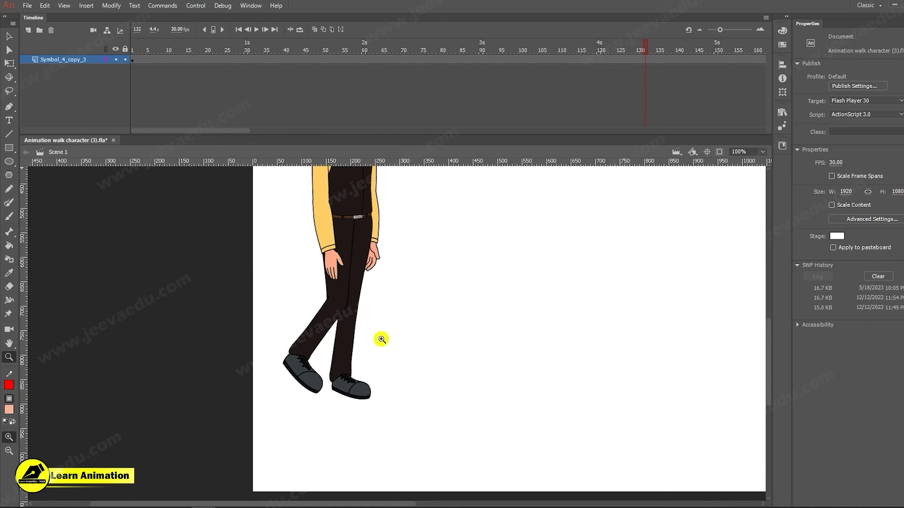
left_click_drag(643, 46, 600, 55)
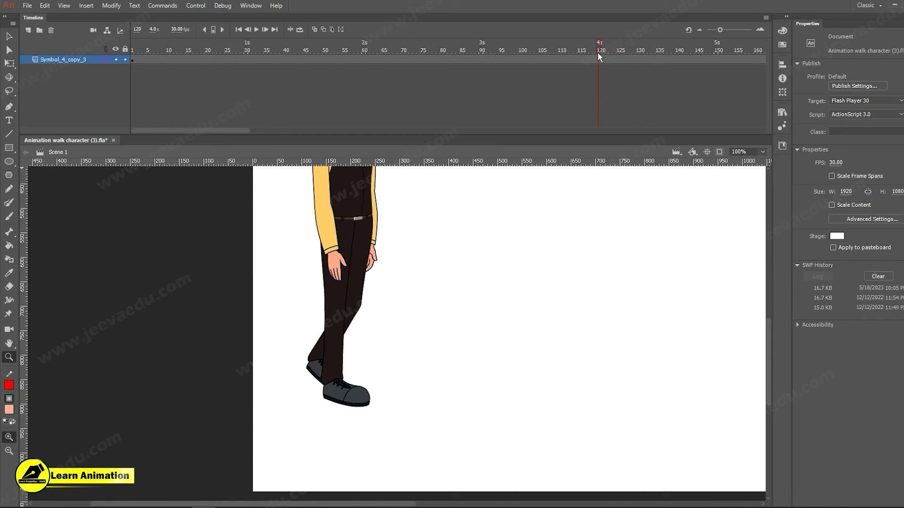
left_click_drag(600, 53, 648, 47)
left_click(494, 268, "alt")
left_click(475, 297, "alt")
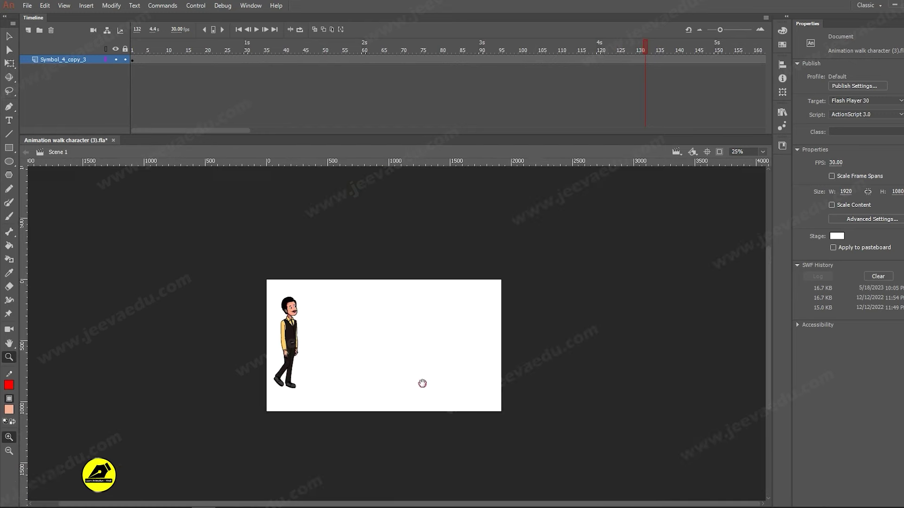
left_click(332, 339)
left_click_drag(357, 355, 352, 348)
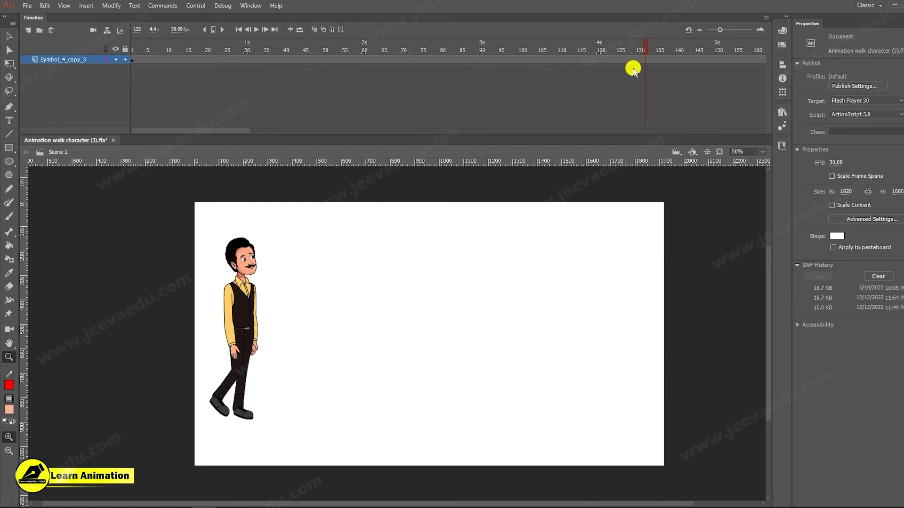
left_click(645, 61)
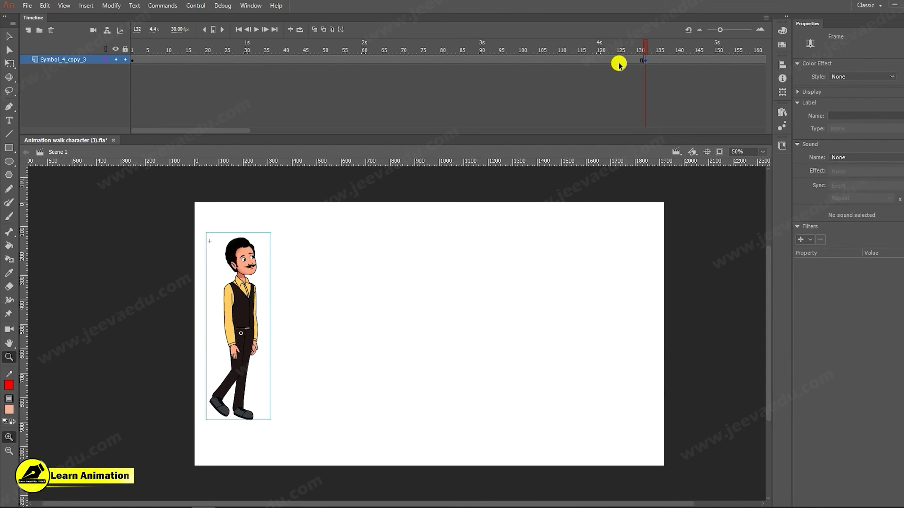
right_click(605, 61)
left_click(638, 85)
- Move the walking character across the stage to about X 801.5 at frame 132 and play the animation
left_click(644, 59)
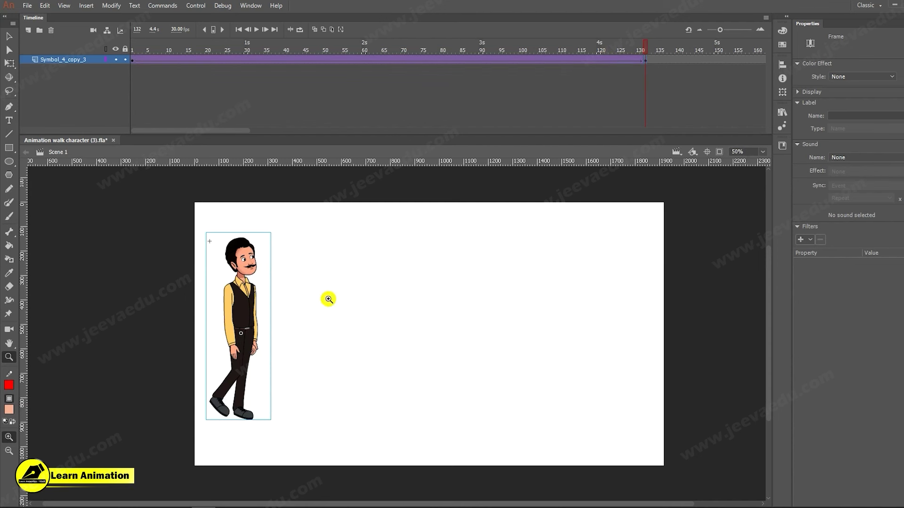
key("v")
left_click(247, 343)
left_click_drag(249, 334, 430, 334)
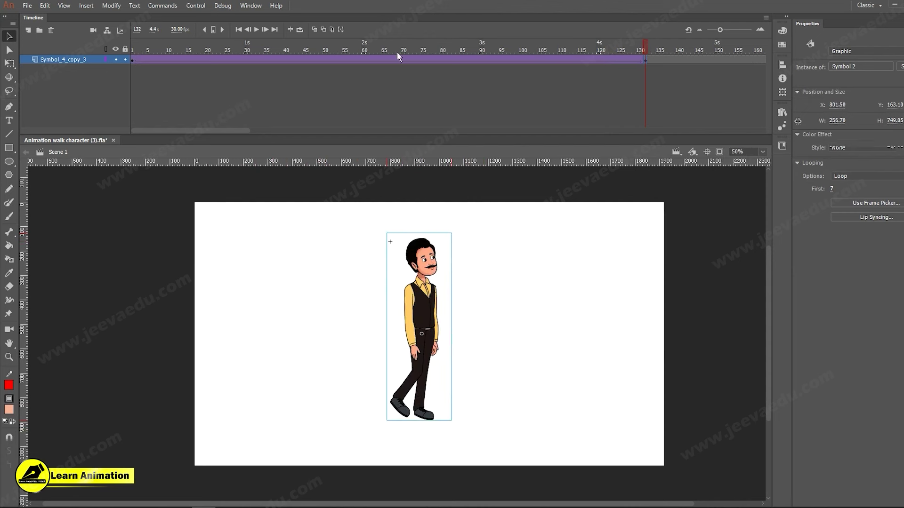
key("Return")
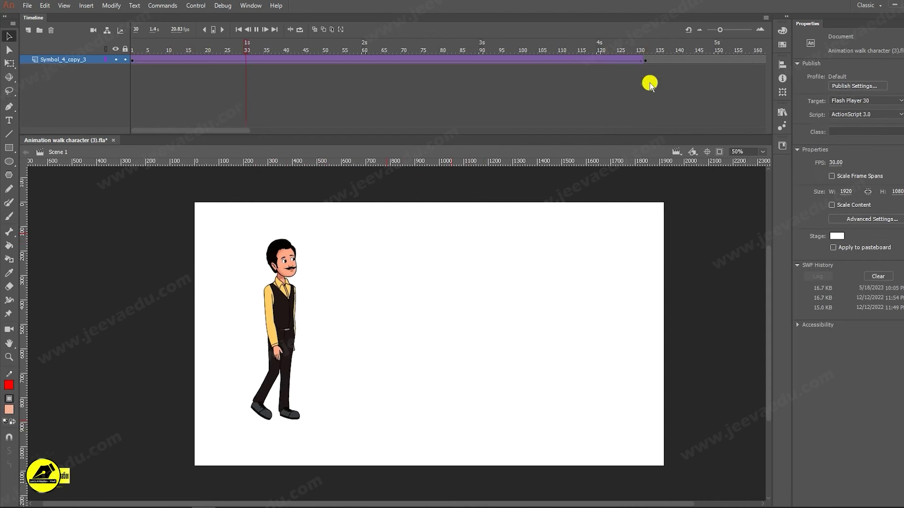
- Nudge the character horizontally to X 941.50 in the frame 132 keyframe and play the walk
left_click(644, 60)
key("shift+Right")
key("shift+Right")
key("shift+Right")
key("shift+Right")
key("shift+Right")
key("shift+Right")
key("shift+Right")
key("shift+Right")
key("shift+Right")
key("shift+Right")
key("shift+Right")
key("shift+Right")
key("shift+Right")
key("shift+Right")
key("shift+Right")
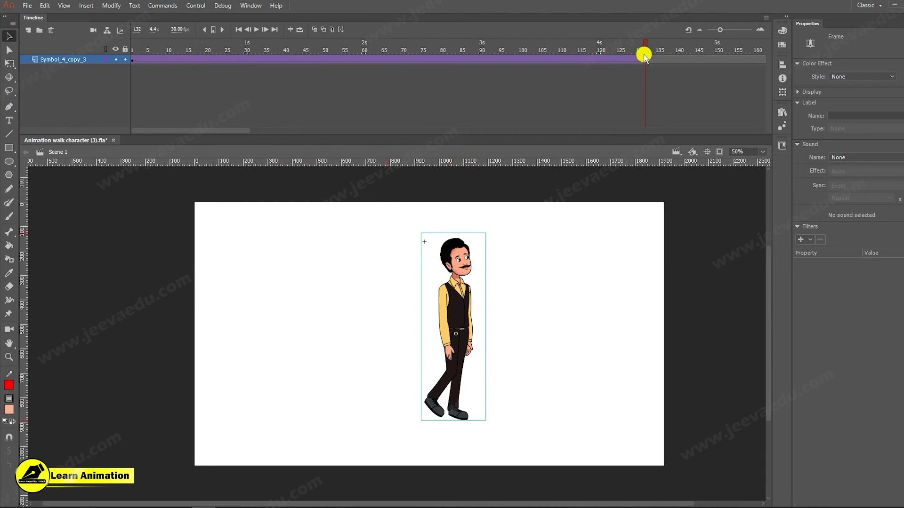
key("Return")
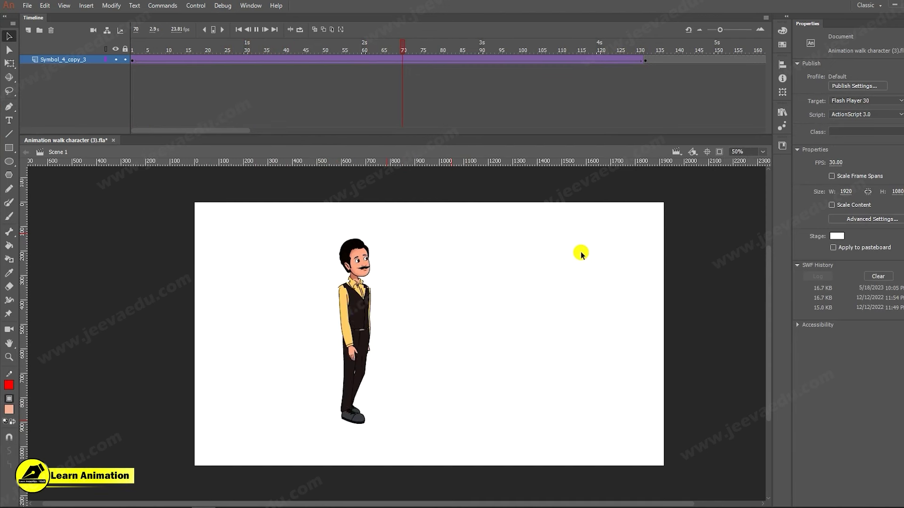
- Test the movie to watch the walk, close the preview and return to frame 132
key("ctrl+Return")
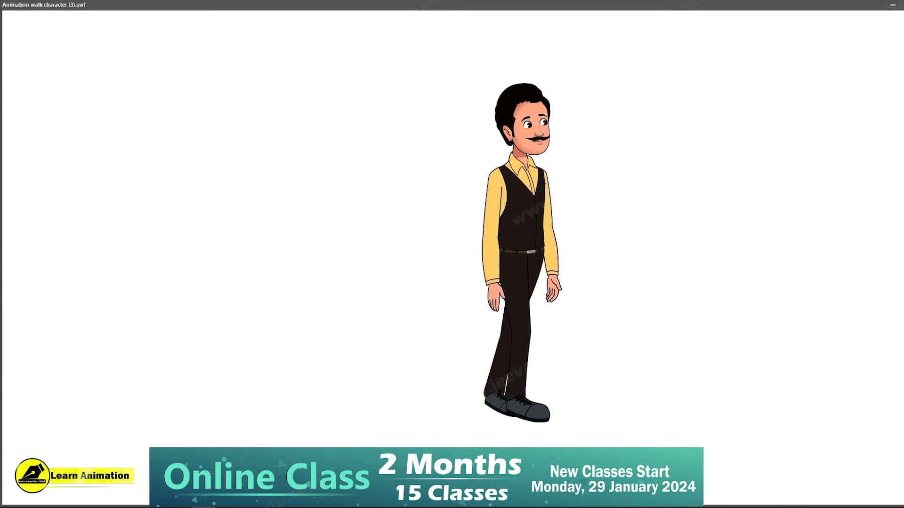
key("ctrl+w")
left_click_drag(456, 55, 652, 57)
left_click(474, 335)
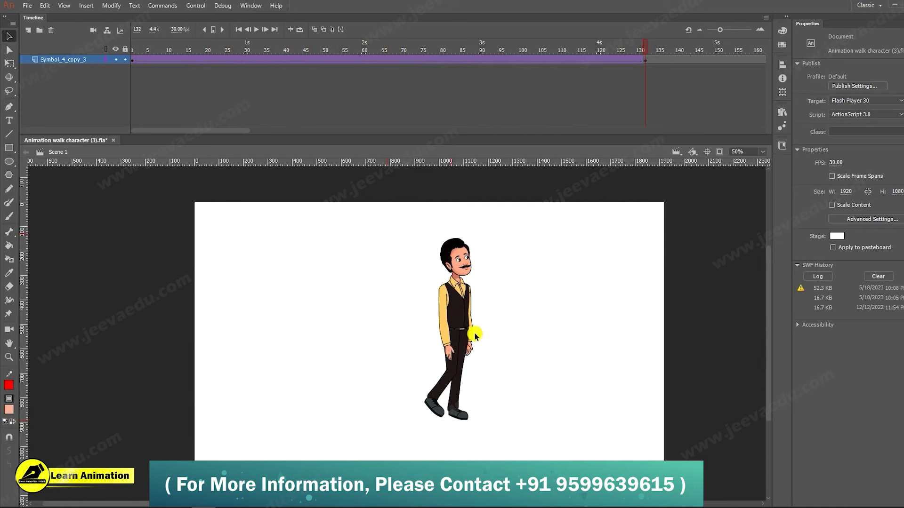
- Insert a keyframe at frame 133, directly after the end of the walk tween
key("z")
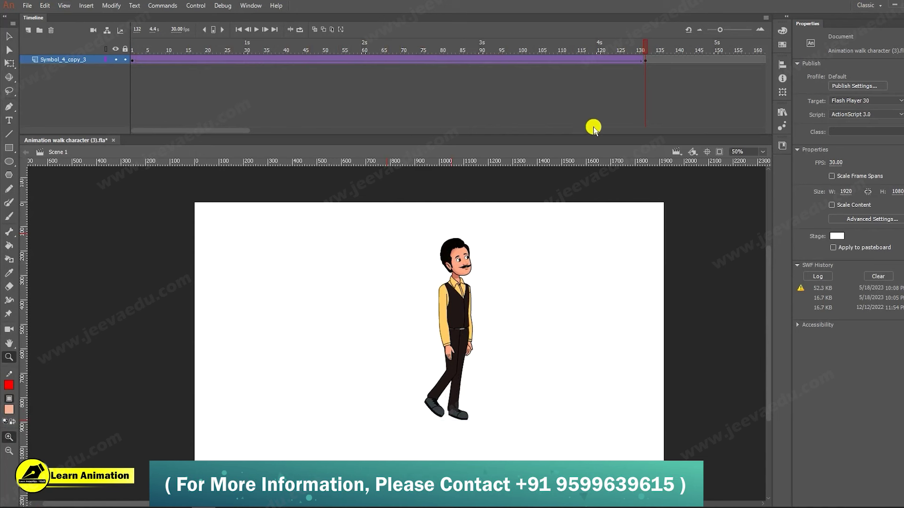
key("v")
left_click(455, 328)
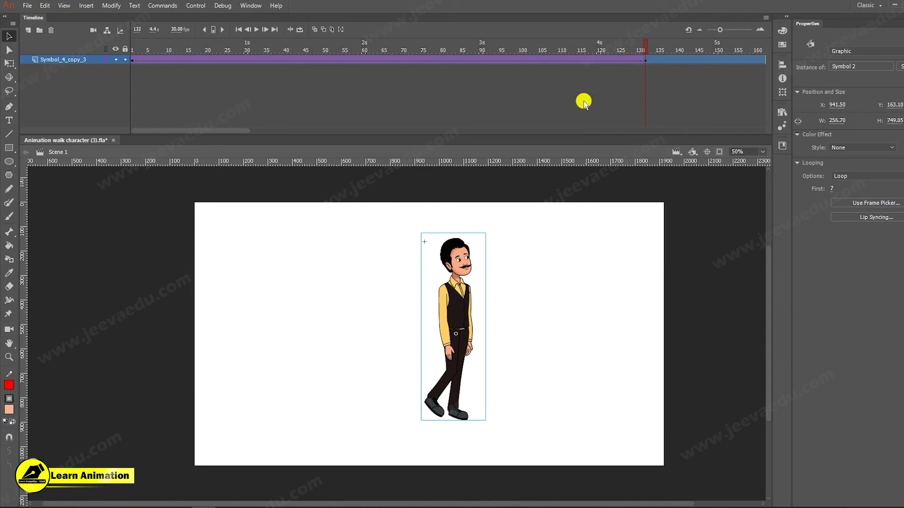
left_click_drag(196, 132, 247, 134)
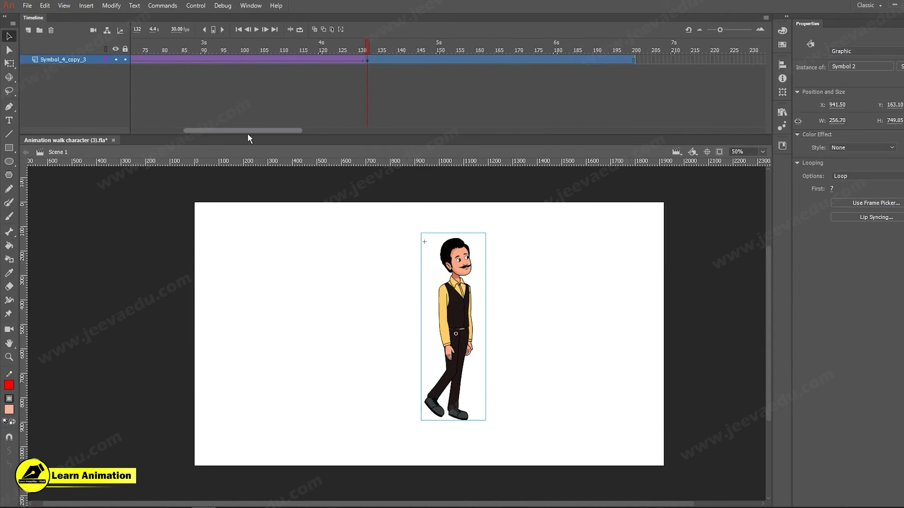
mouse_move(720, 30)
left_mouse_down()
mouse_move(732, 29)
mouse_move(723, 30)
left_mouse_up()
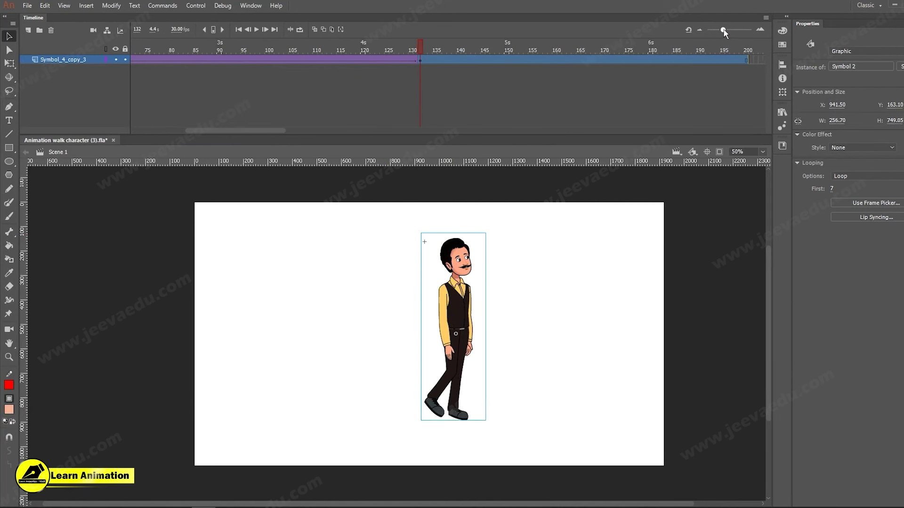
left_click(436, 69)
left_click(420, 59)
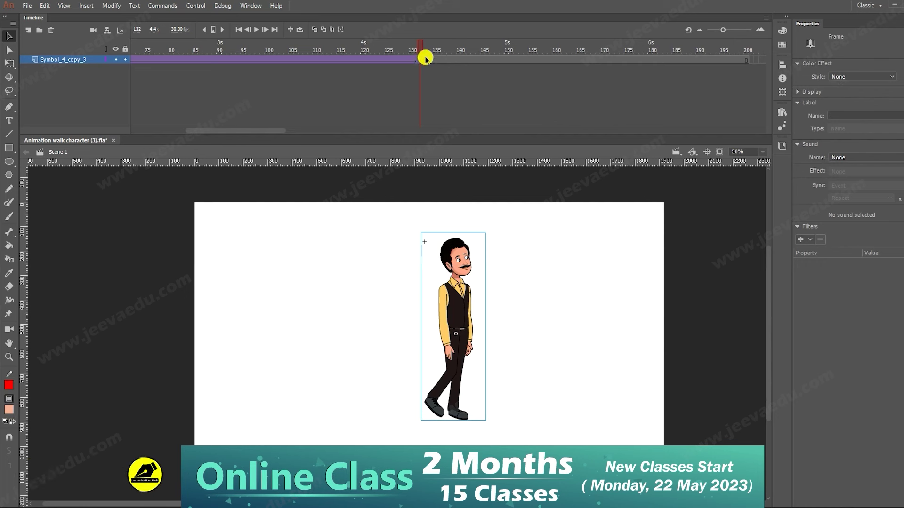
left_click(425, 61)
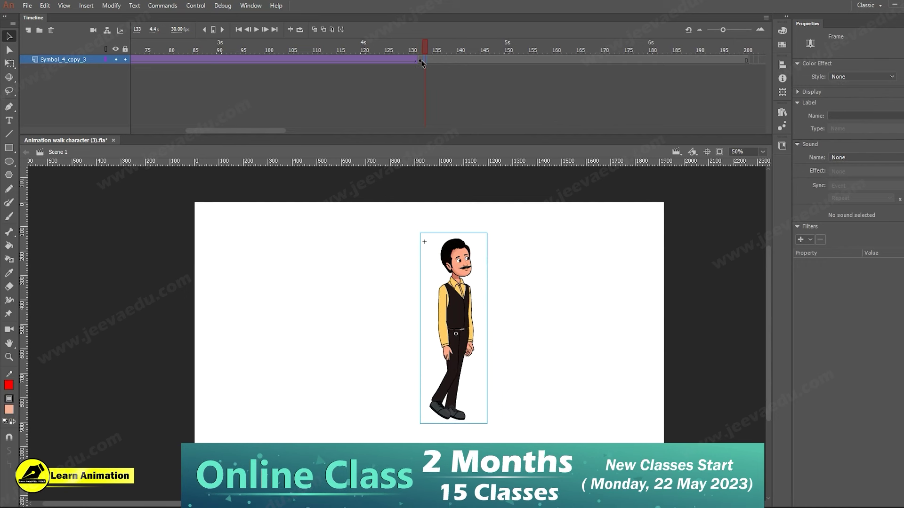
left_click(419, 62)
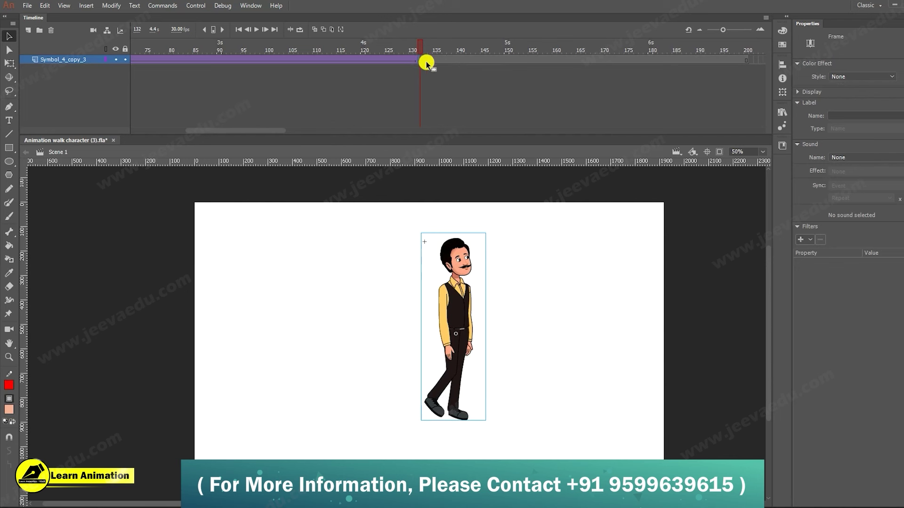
left_click(426, 61)
left_click(420, 59)
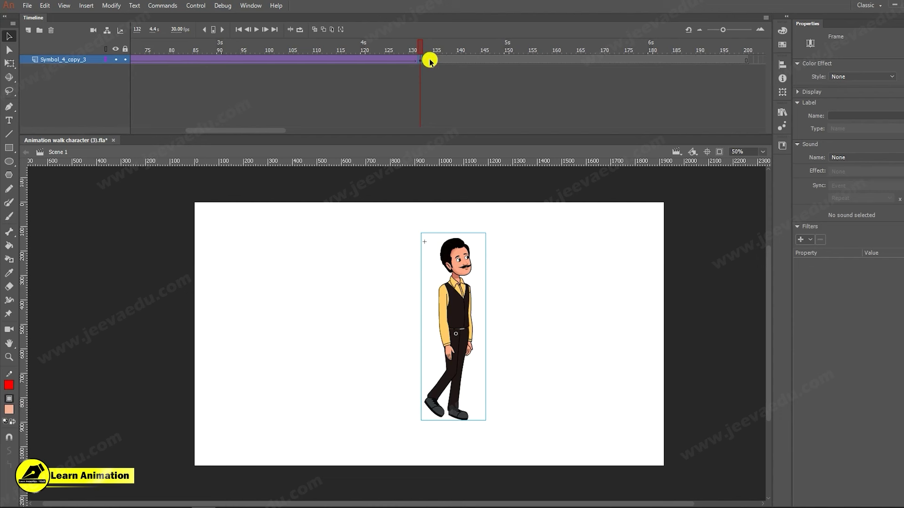
- Match the character's pose at frame 133 to frame 132 by using 7 as its first looping frame
left_click_drag(426, 51, 422, 52)
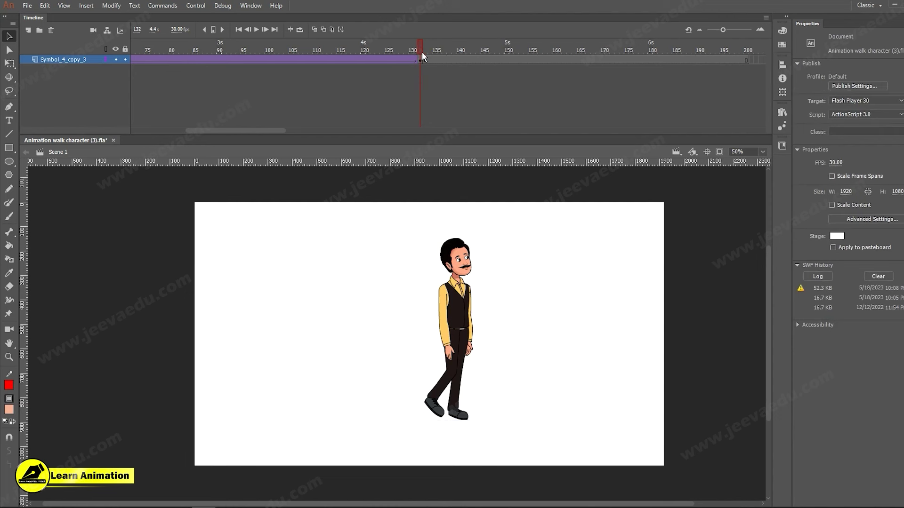
left_click(440, 324)
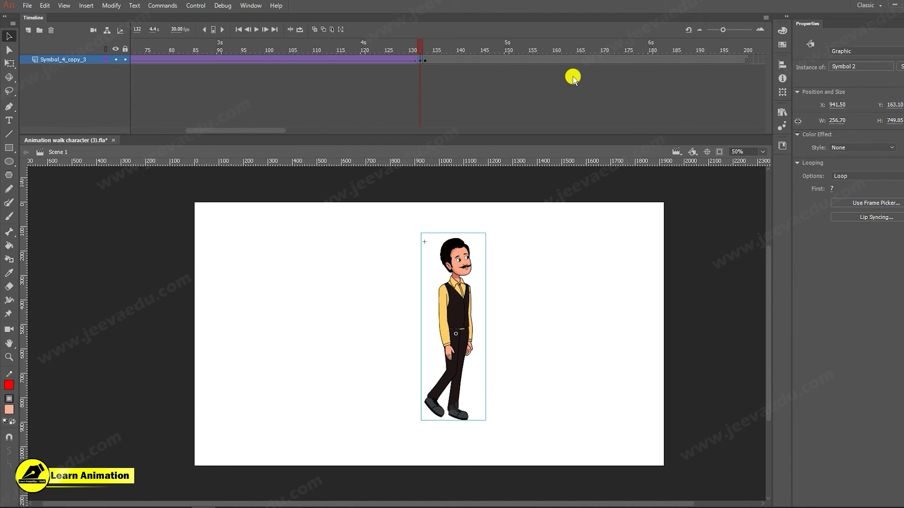
left_click(425, 60)
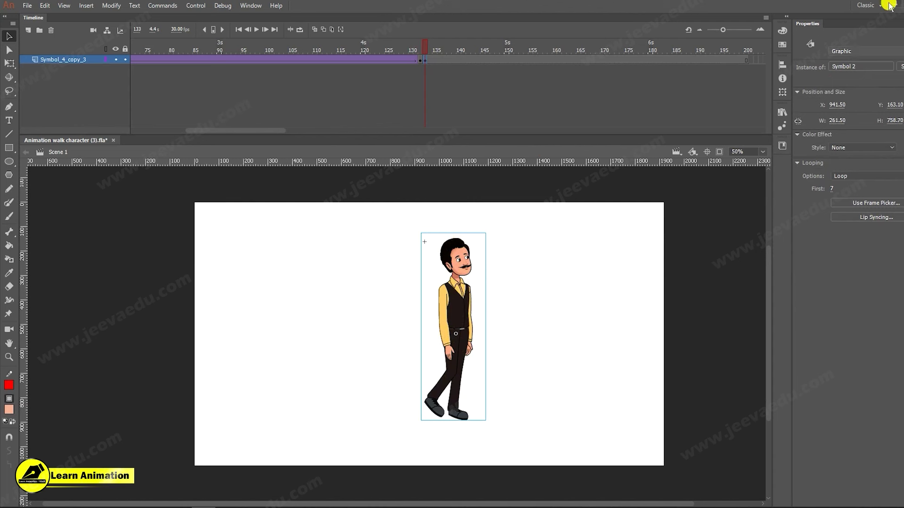
- Examine the end of the walk and the character's leg pose at frame 132 against the adjacent frames
left_click(221, 51)
left_click_drag(223, 53, 416, 54)
left_click(420, 61)
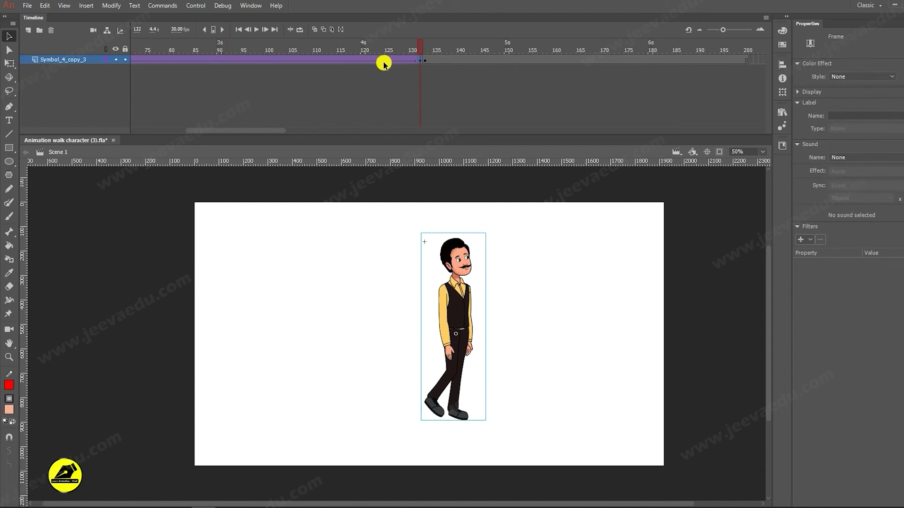
mouse_move(414, 56)
left_mouse_down()
mouse_move(347, 55)
mouse_move(457, 65)
mouse_move(422, 56)
left_mouse_up()
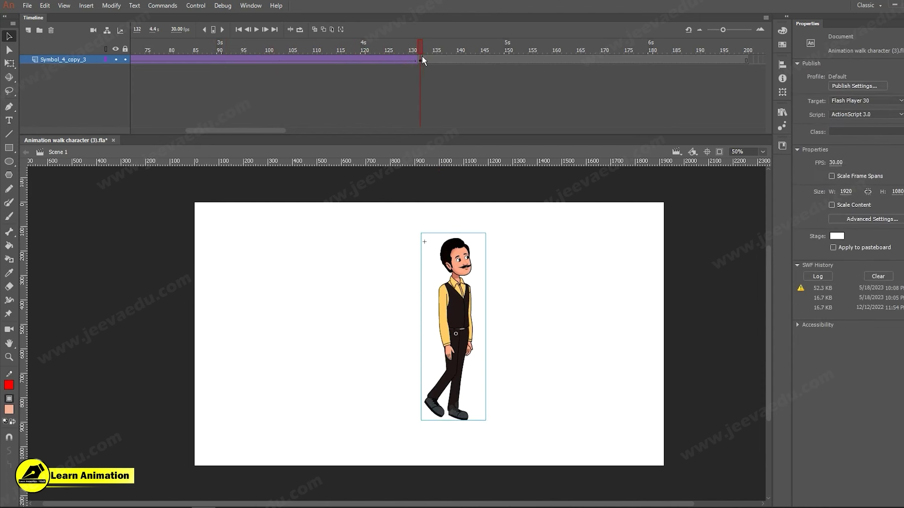
left_click(455, 318)
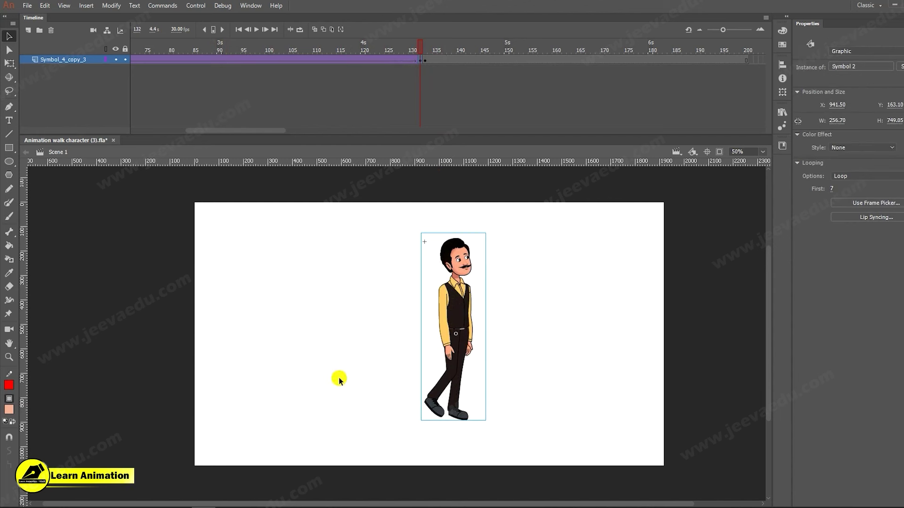
left_click_drag(388, 44, 427, 64)
left_click(420, 59)
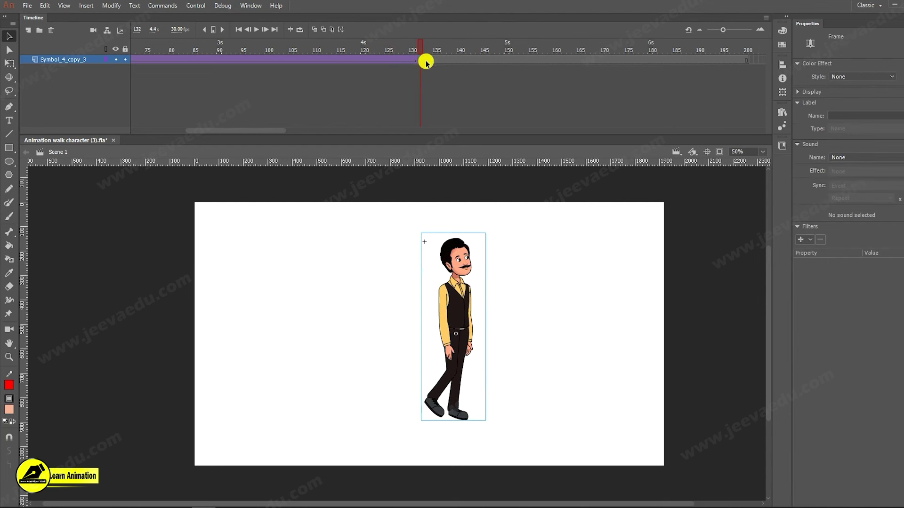
left_click(446, 368)
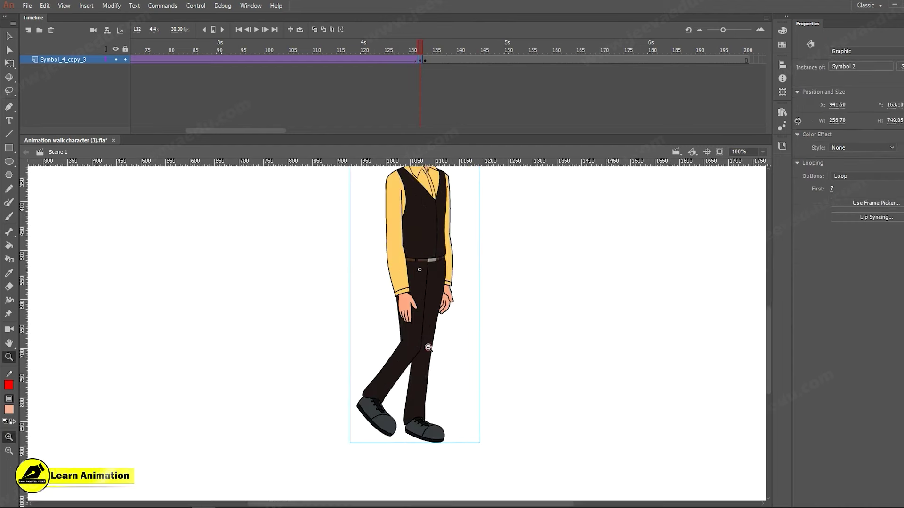
left_click(428, 347, "alt")
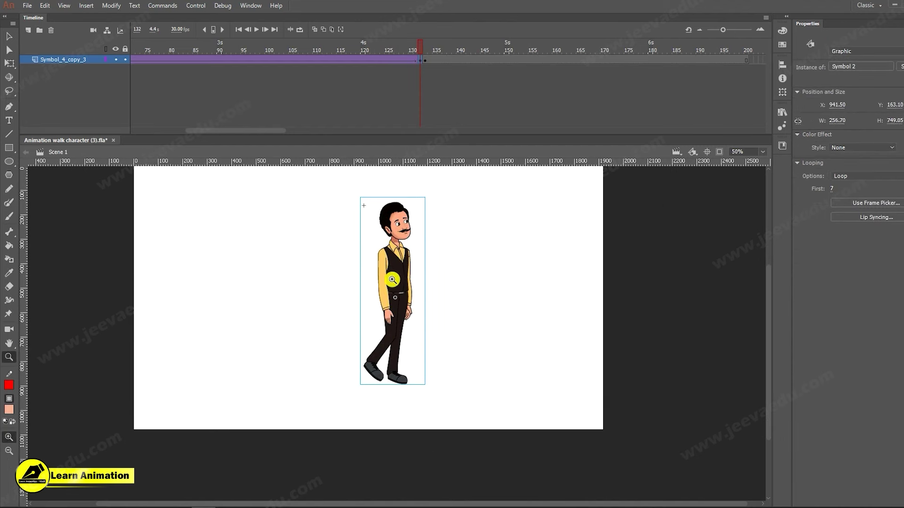
left_click(392, 280)
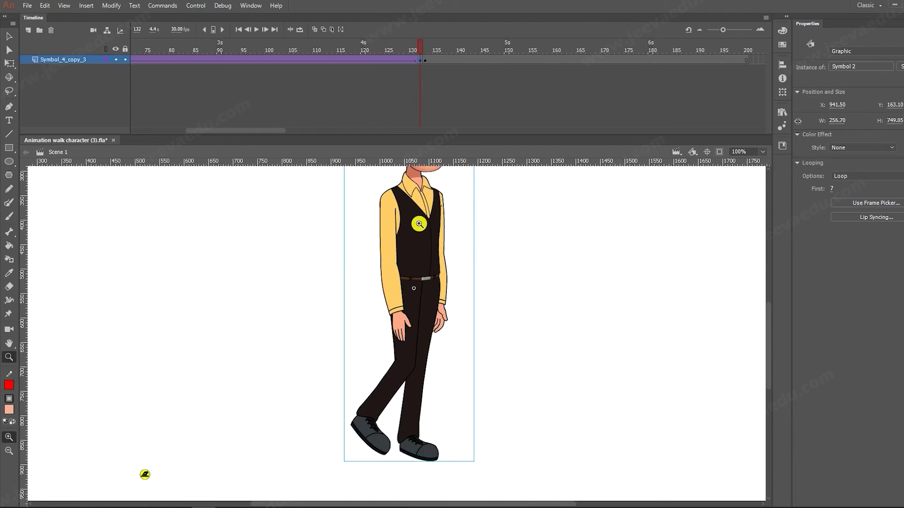
left_click(399, 352, "alt")
left_click_drag(400, 342, 416, 361)
- Open the character's Symbol 2 from frame 133 to view its layered walk cycle and return to the main scene
left_click(425, 46)
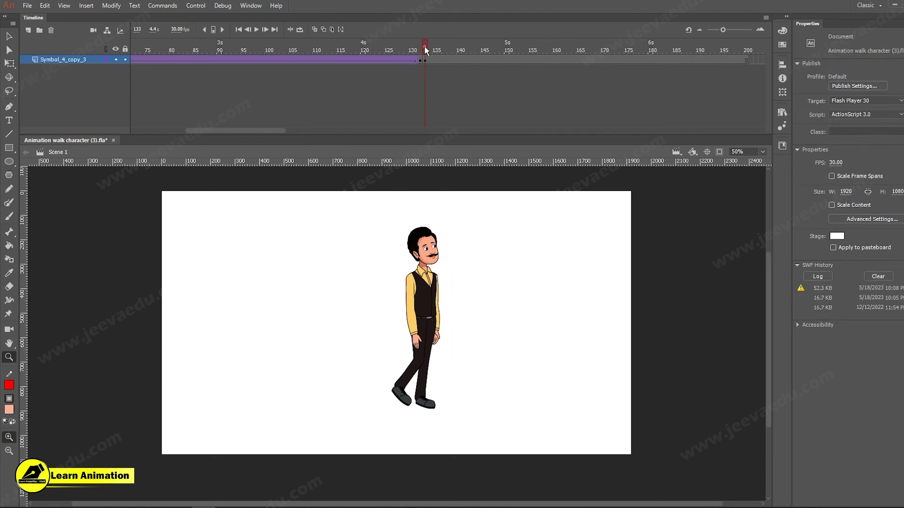
left_click(424, 60)
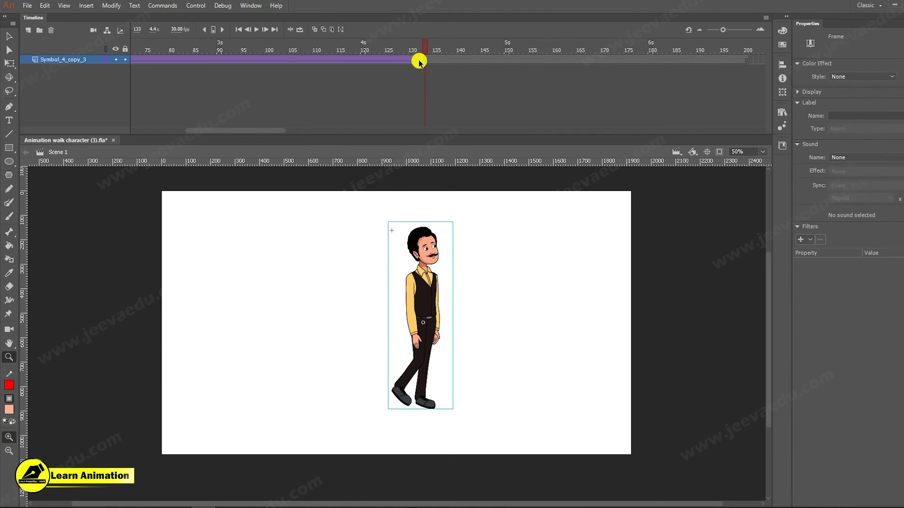
key("v")
left_click(423, 302)
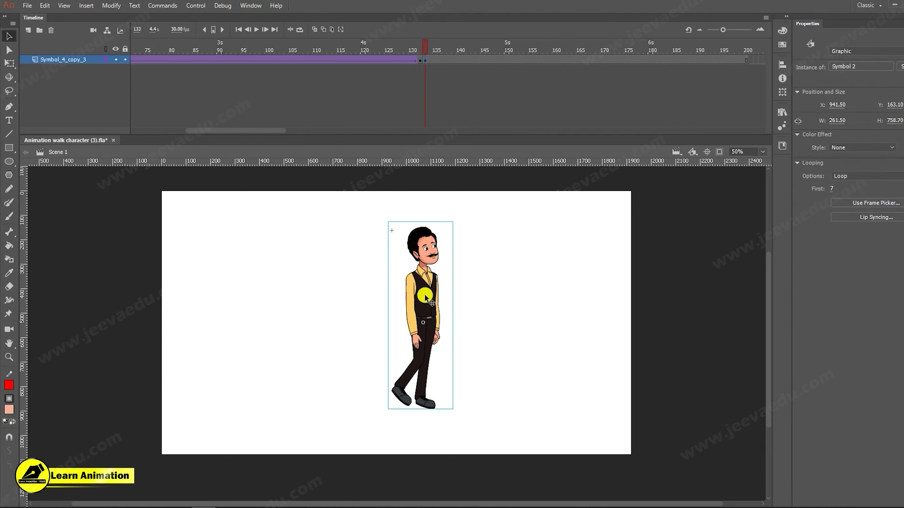
double_click(428, 303)
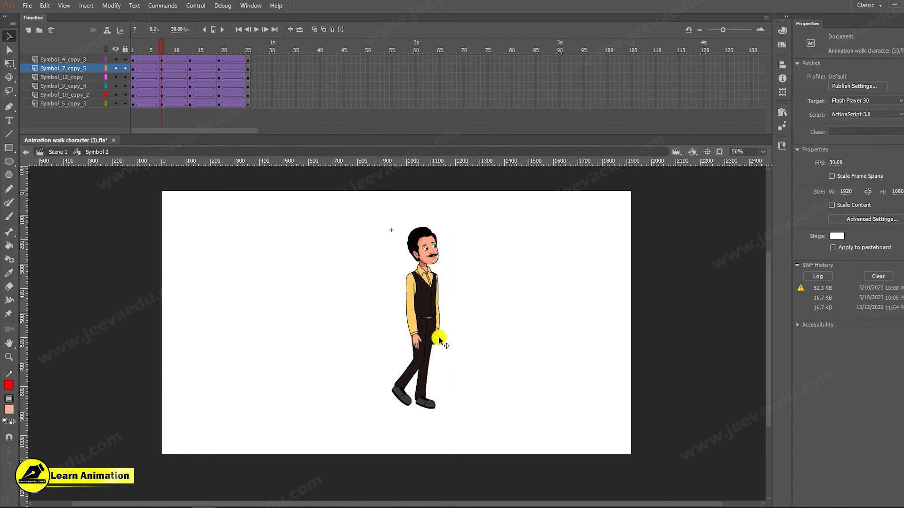
left_click(407, 147)
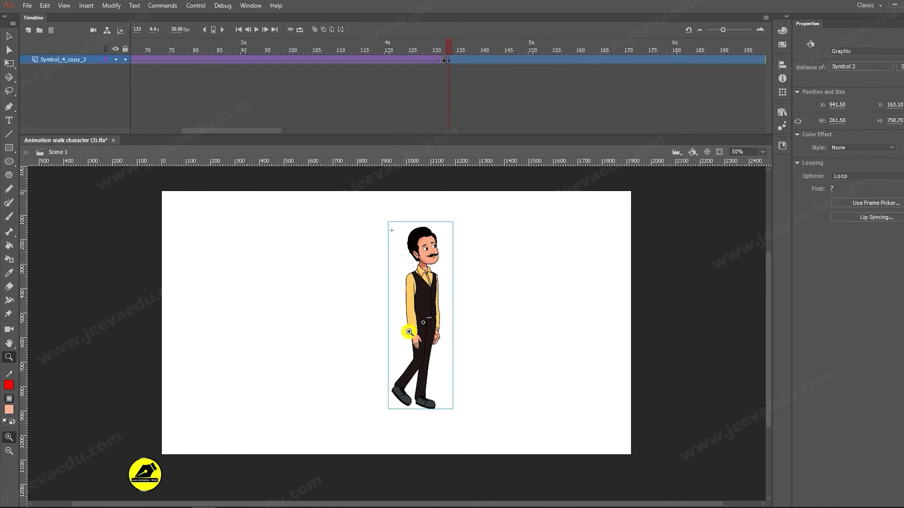
- Duplicate the character's symbol at frame 133 as a separate symbol named abc
right_click(435, 285)
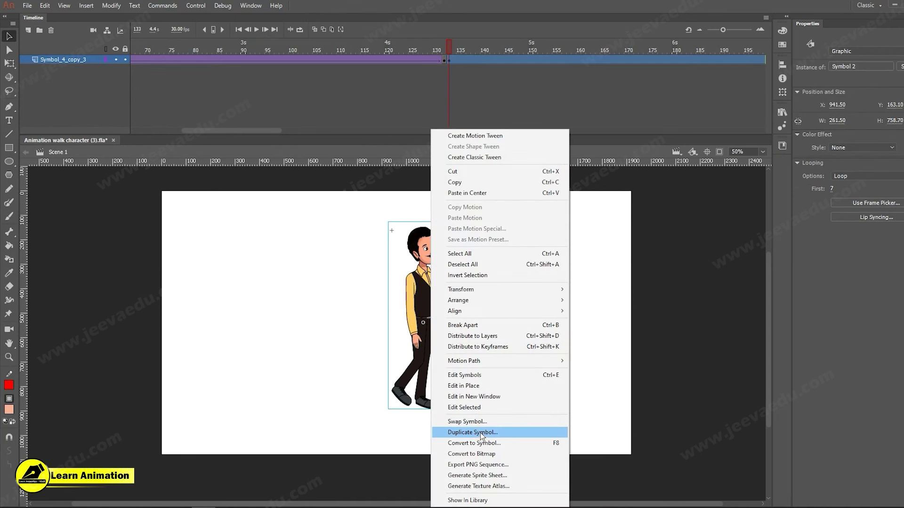
left_click(480, 433)
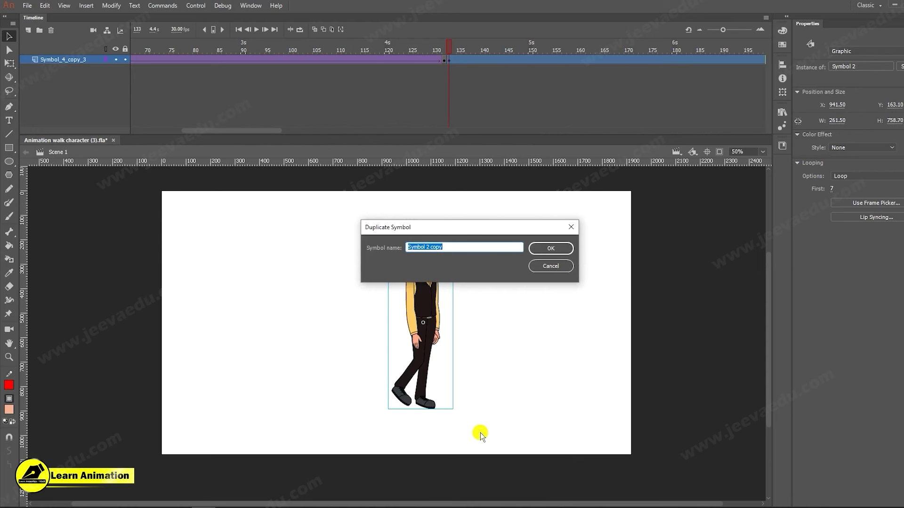
left_click(455, 248)
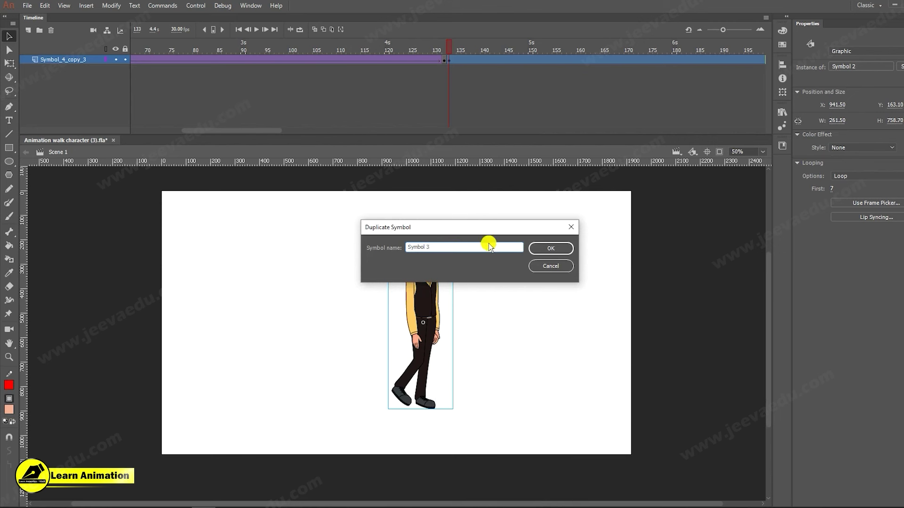
left_click(547, 252)
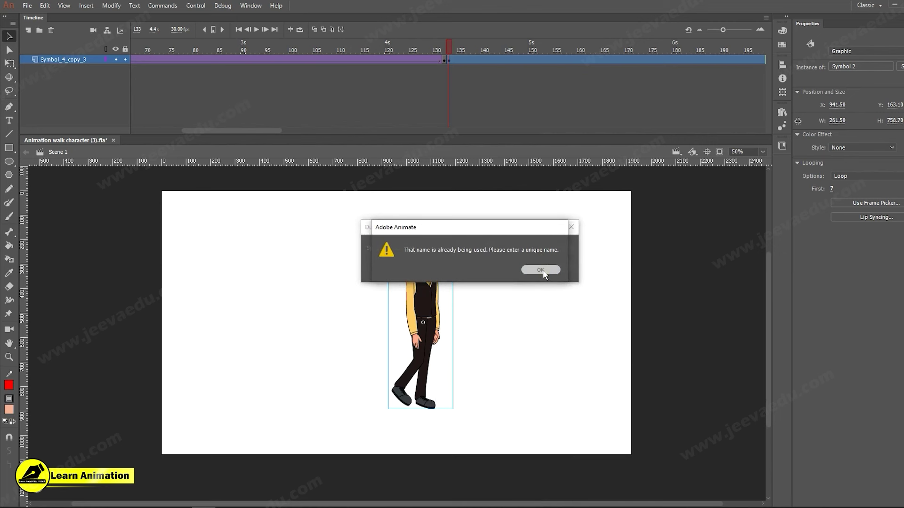
left_click(542, 270)
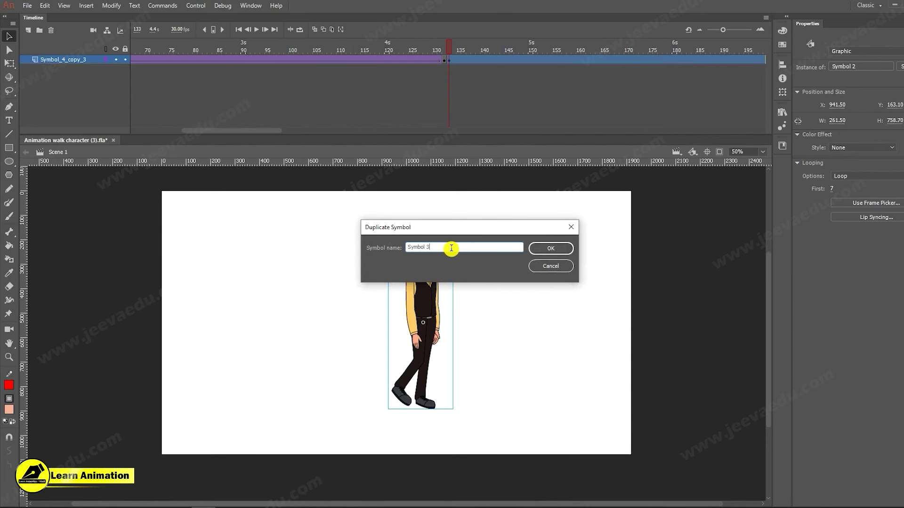
type("abc")
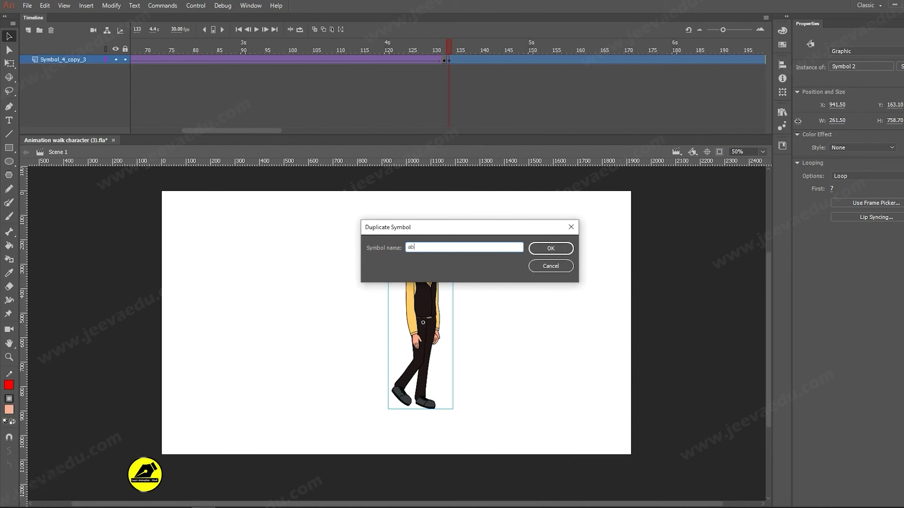
left_click(554, 245)
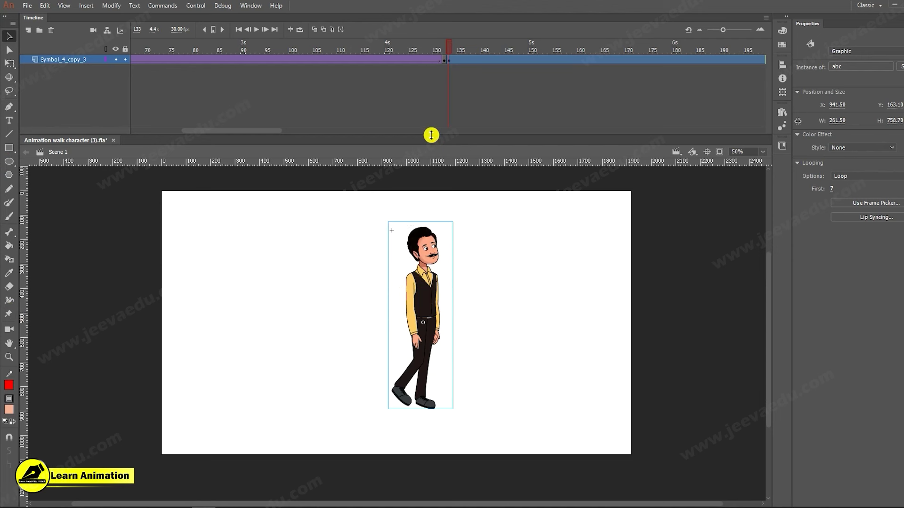
- Compare the character's symbol instances at frames 132 and 133, view the layers inside abc and return to the main scene
left_click(443, 47)
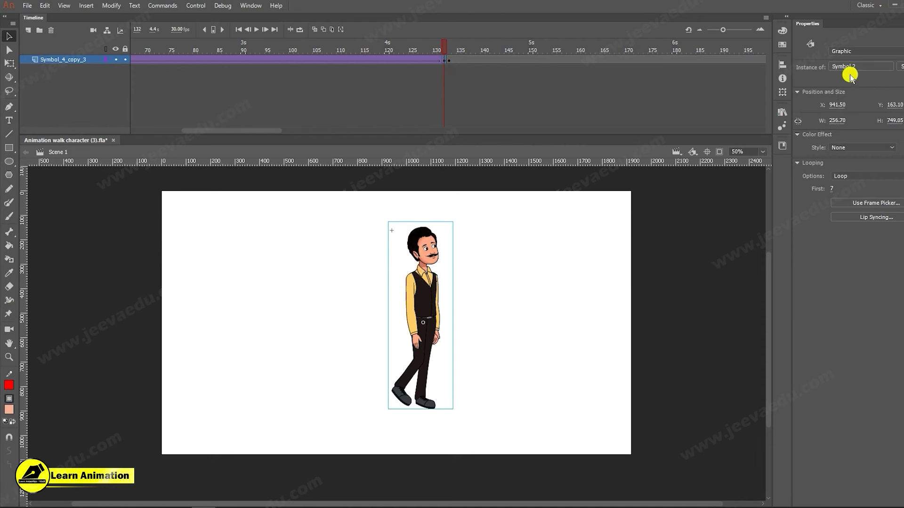
key("F6")
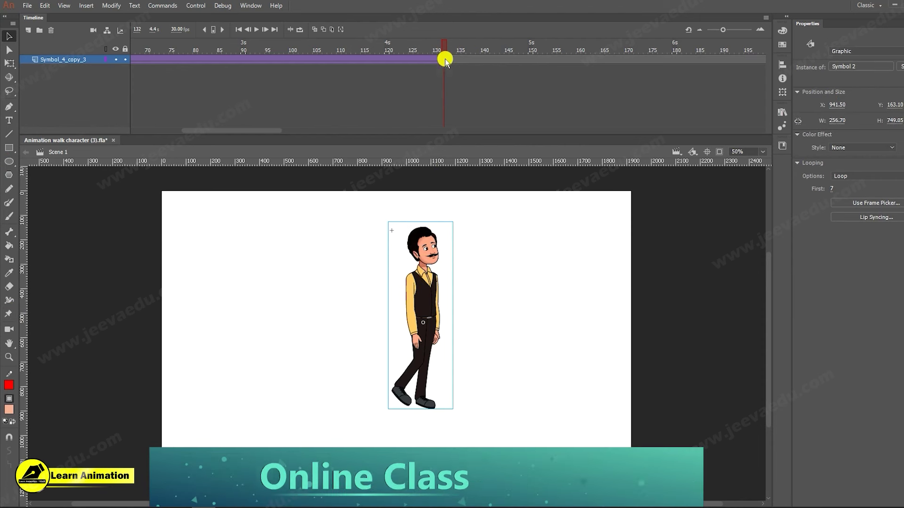
left_click(449, 60)
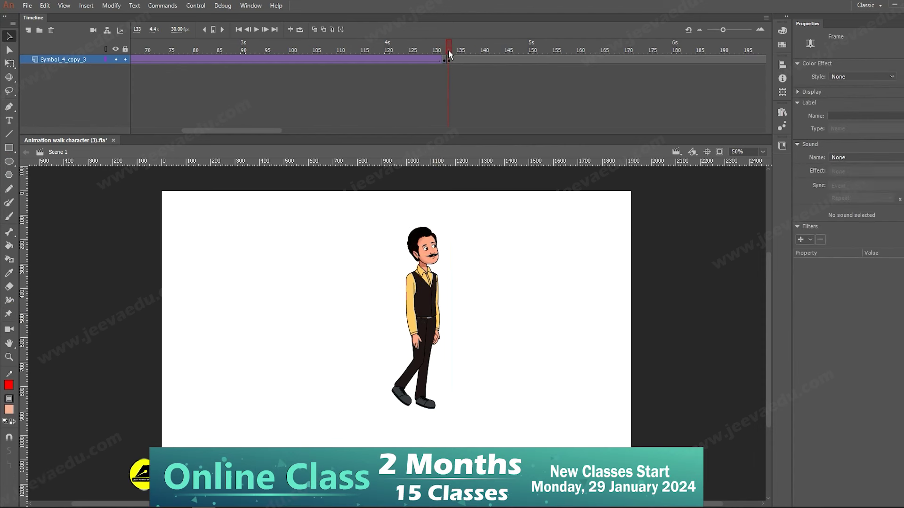
left_click(435, 300)
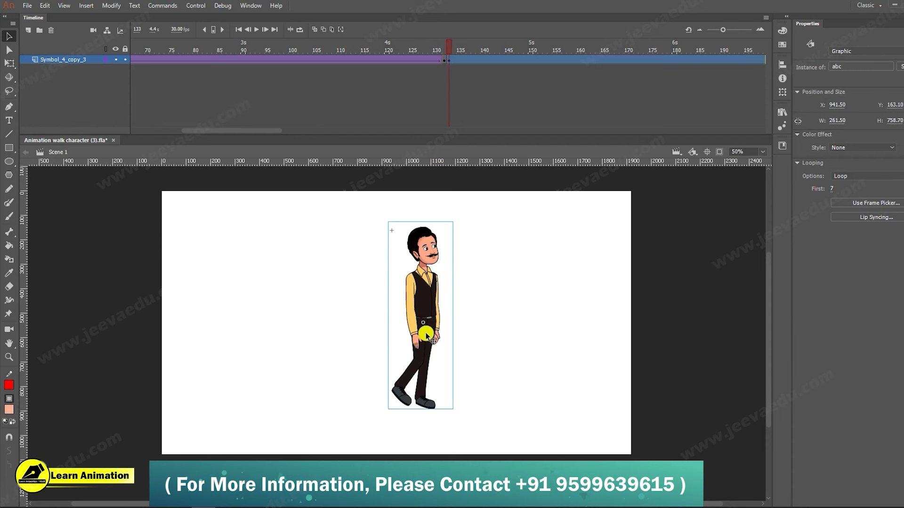
double_click(422, 311)
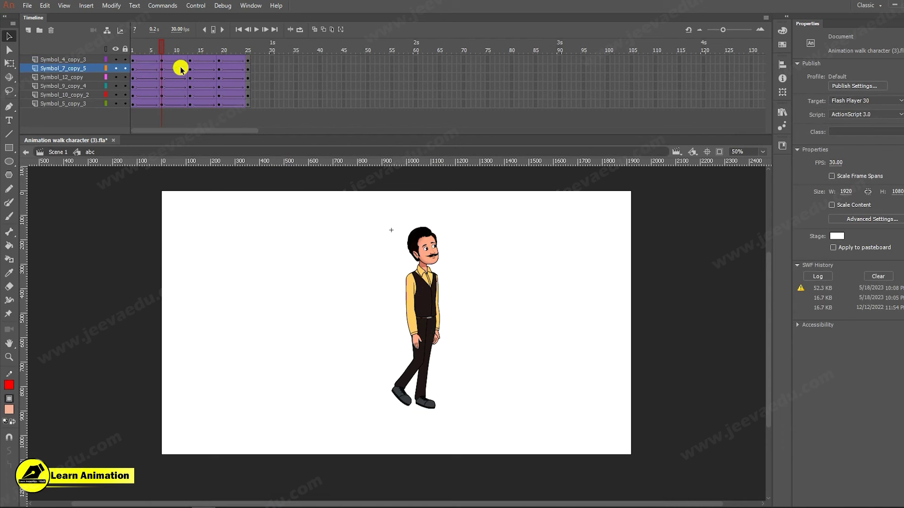
mouse_move(172, 61)
left_mouse_down()
mouse_move(191, 105)
mouse_move(161, 50)
left_mouse_up()
double_click(323, 384)
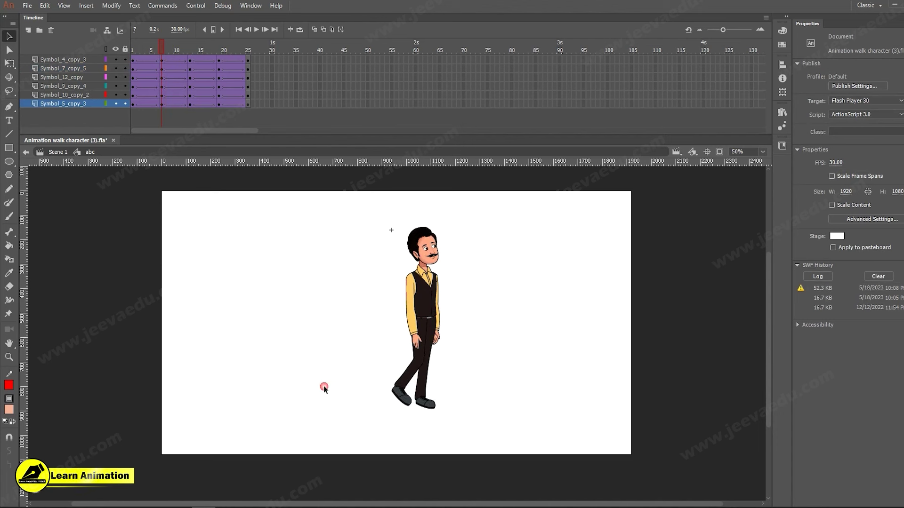
left_click(404, 353)
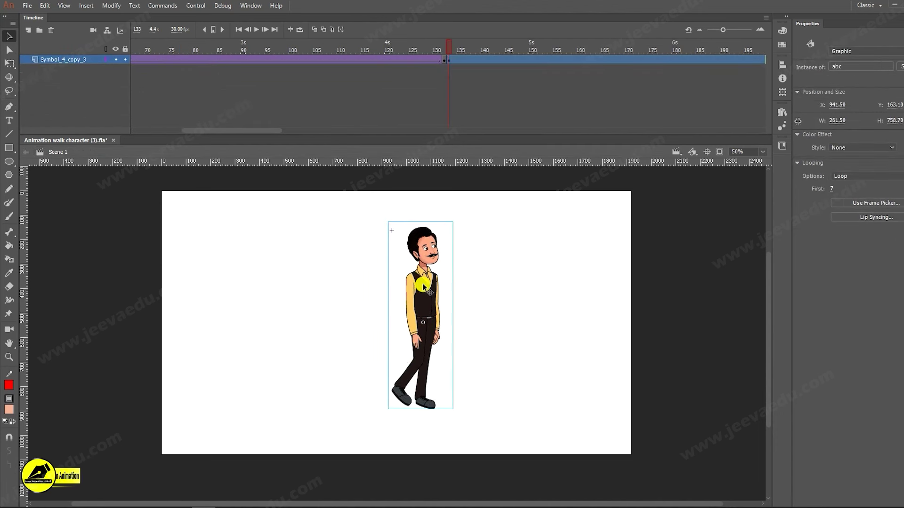
- Inside the abc symbol, clear the keyframes after frame 7 through frame 25 on all six layers
double_click(423, 303)
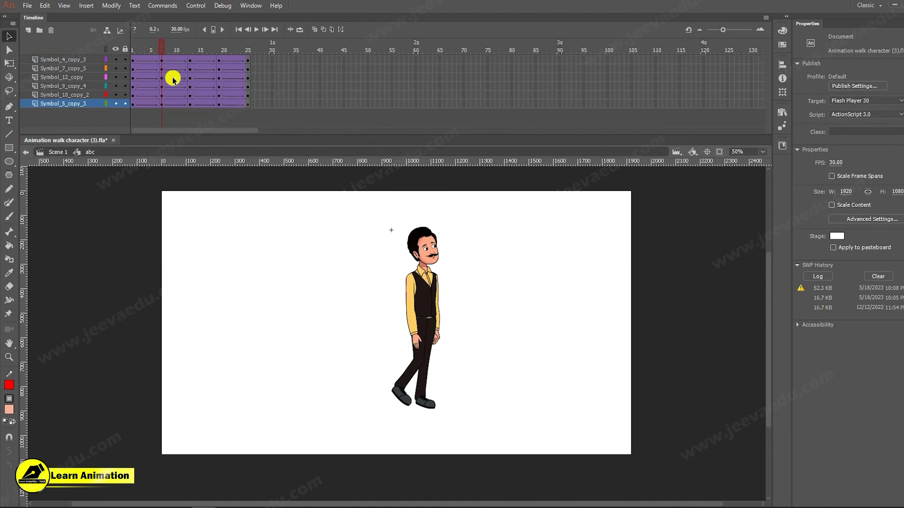
left_click(165, 45)
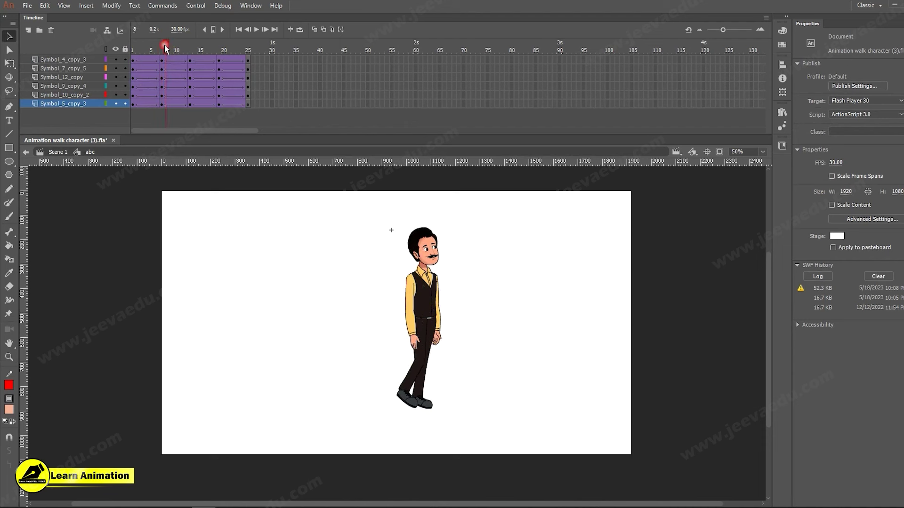
left_click_drag(165, 112, 163, 109)
left_click(162, 49)
left_click_drag(166, 60, 249, 120)
left_click(222, 92)
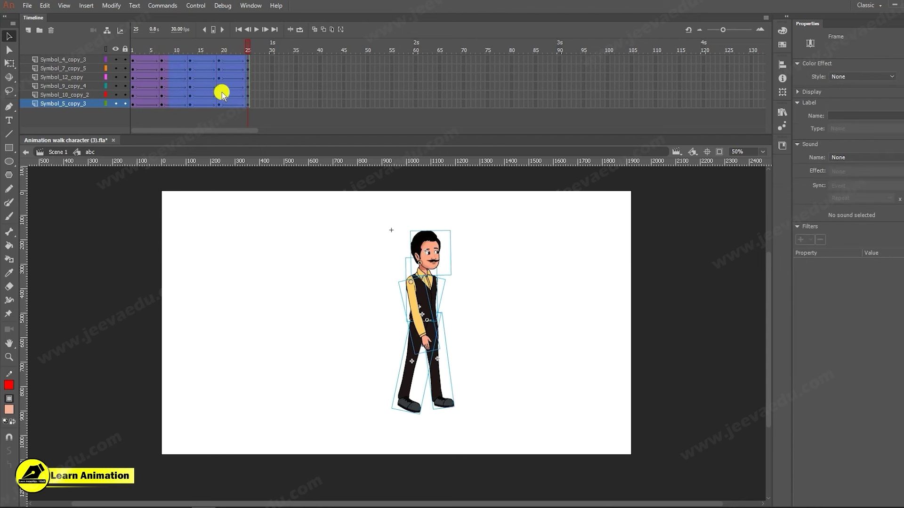
right_click(222, 92)
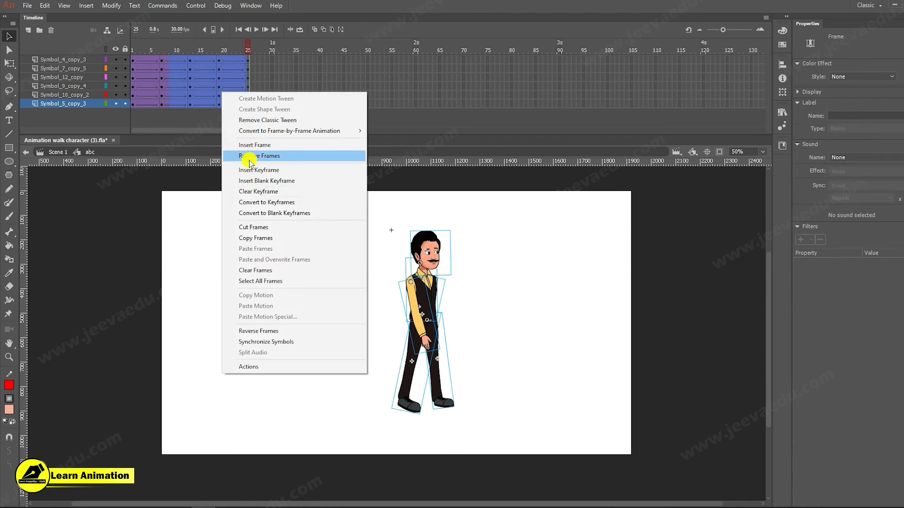
left_click(255, 193)
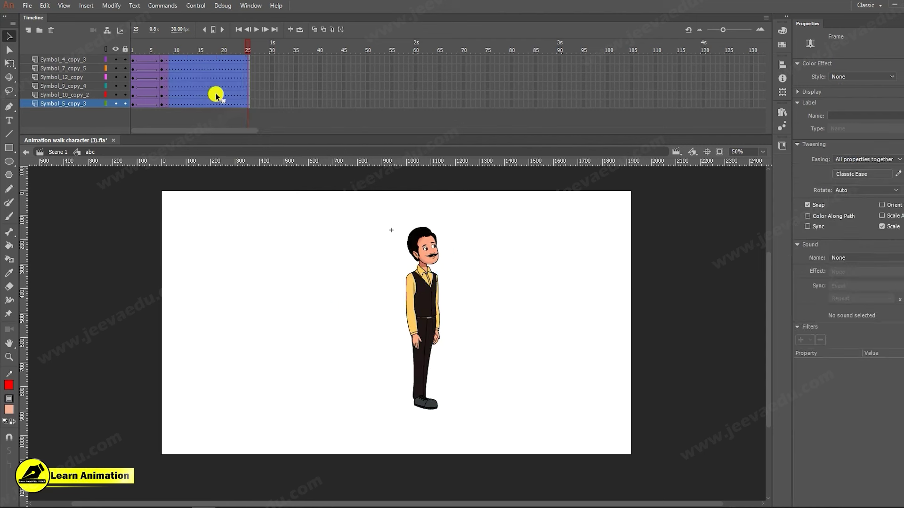
- Remove the classic tween from the frames after frame 7 on all layers and return to frame 7
right_click(216, 90)
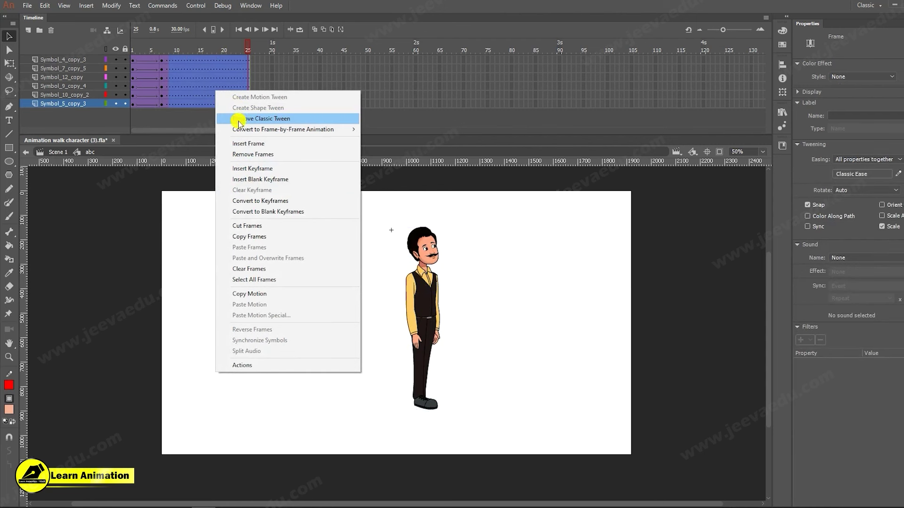
left_click(240, 121)
left_click_drag(242, 43, 162, 69)
left_click(163, 69)
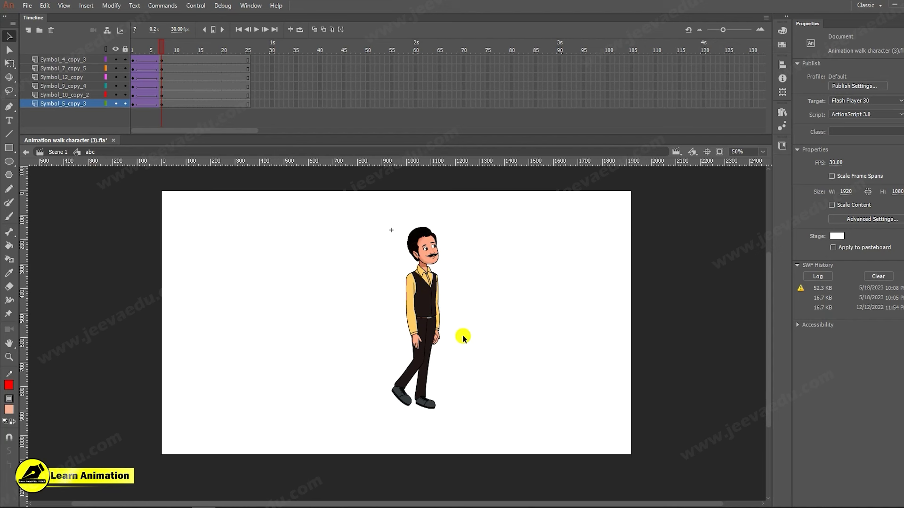
- Set the straight front leg's looping option to Single Frame at frame 7 of abc
key("z")
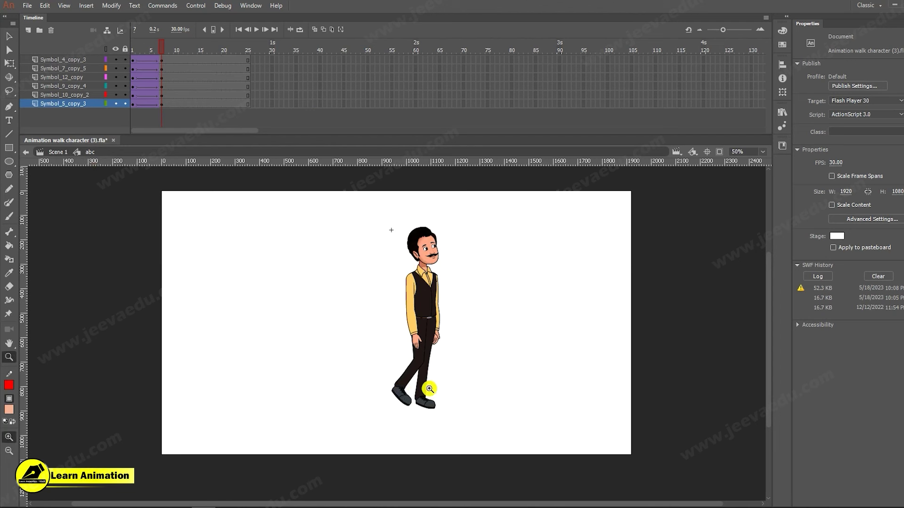
left_click(429, 389)
key("v")
left_click(385, 391)
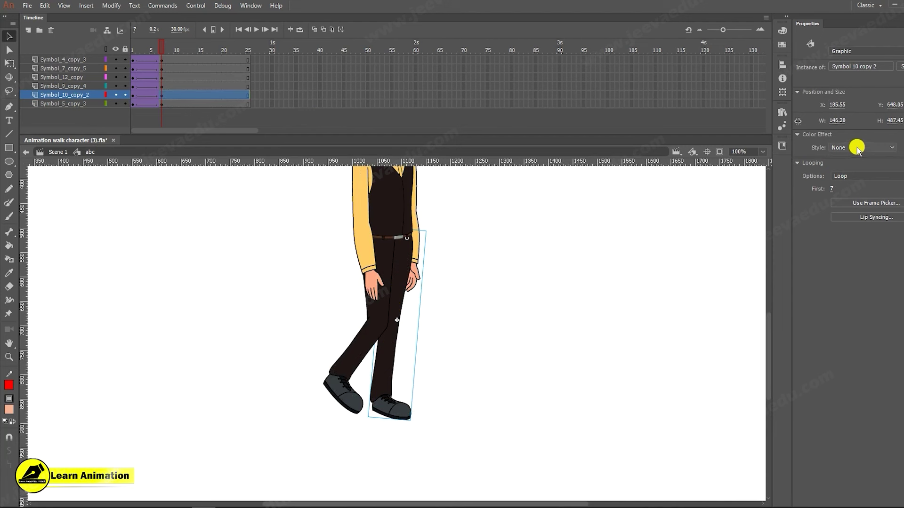
left_click(847, 175)
left_click(854, 203)
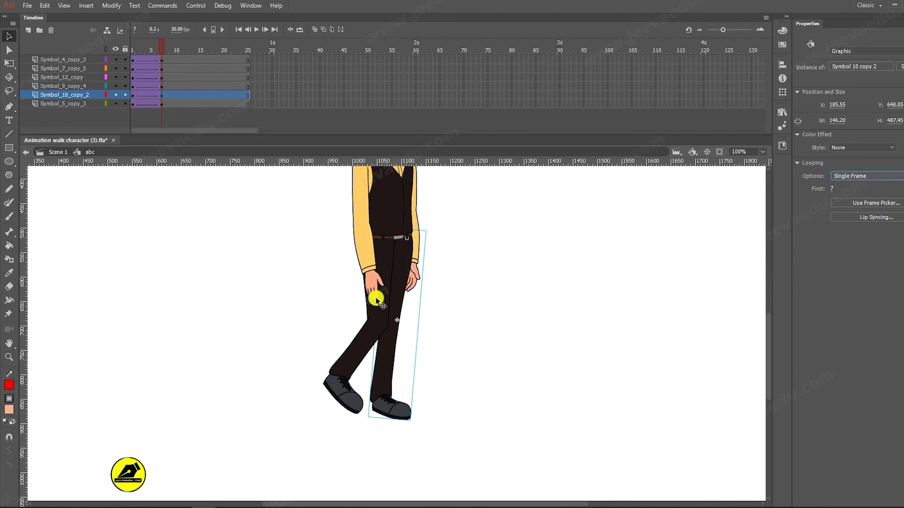
- Examine how the bent rear leg moves after frame 7 by comparing its pose at frames 20, 9 and 7
key("z")
left_click(408, 352, "alt")
key("v")
key("ctrl+=")
left_click(377, 356)
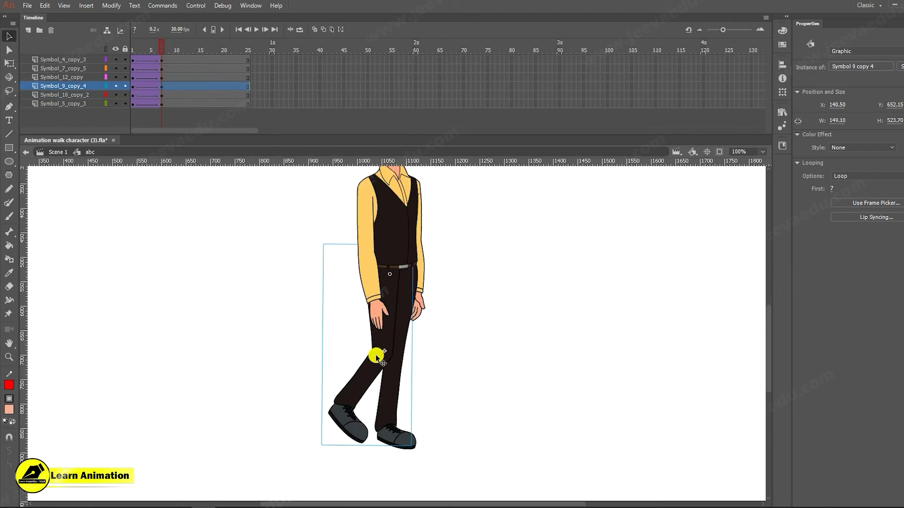
left_click(224, 50)
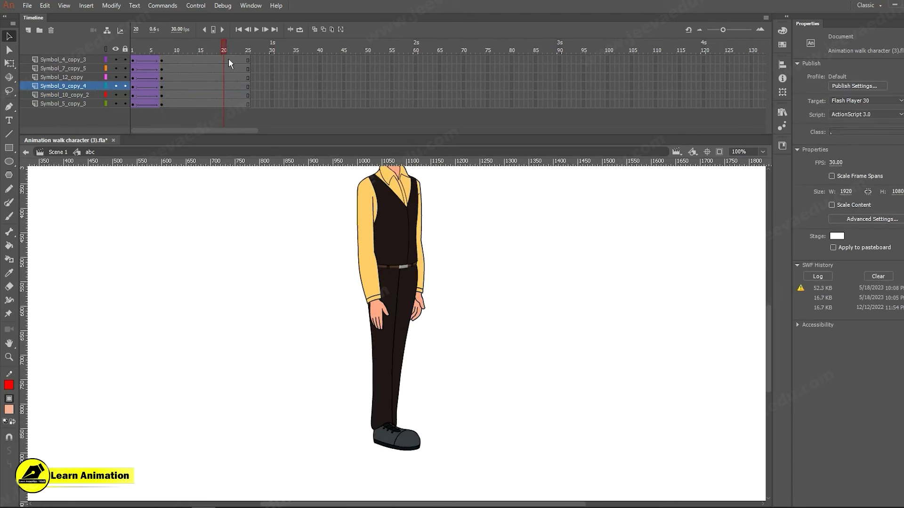
left_click(170, 49)
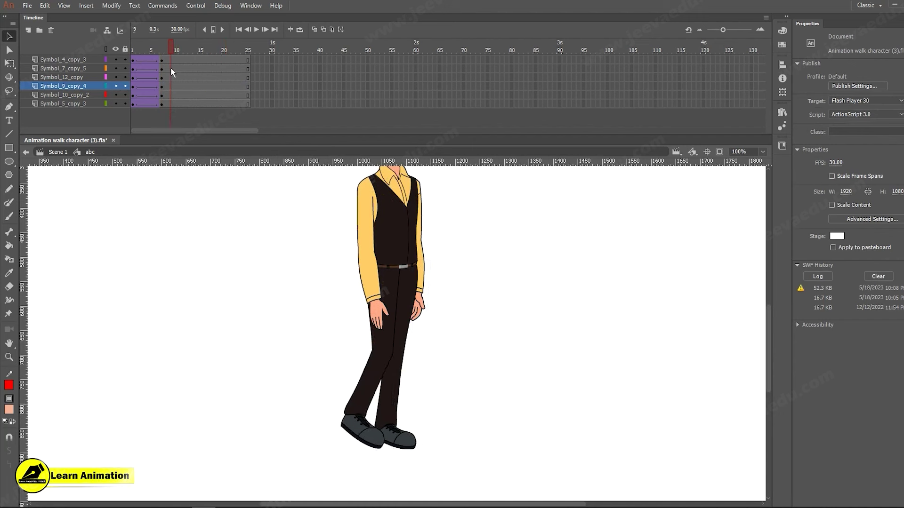
left_click(161, 69)
left_click(385, 352)
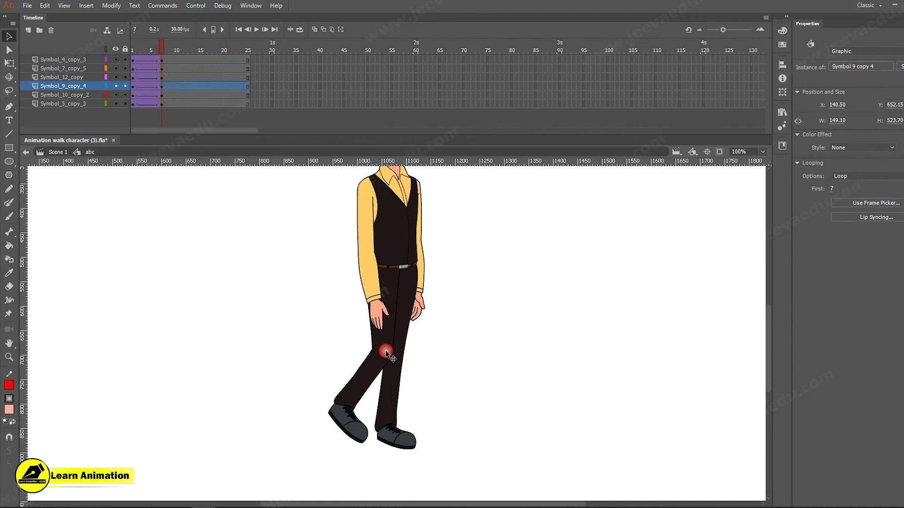
- Open the rear leg's Symbol 9 copy 4 to view its lower-leg tween and return to abc
double_click(385, 352)
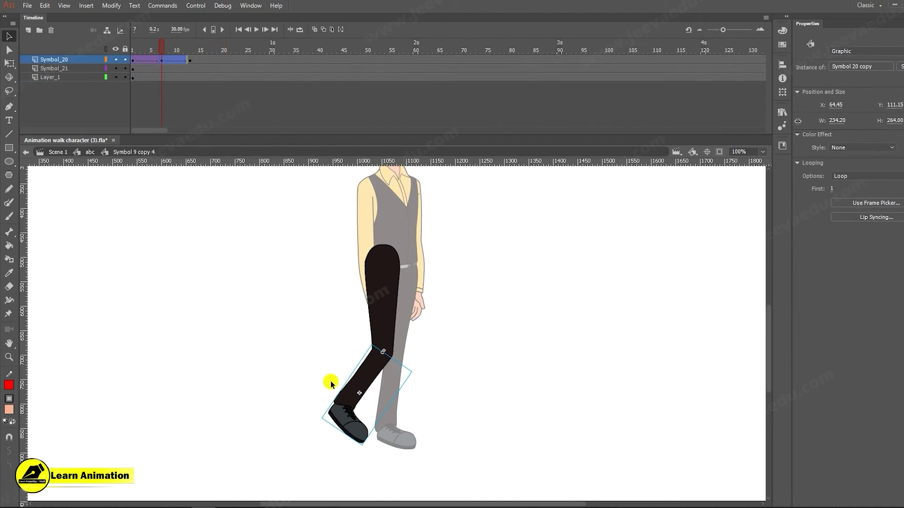
double_click(273, 366)
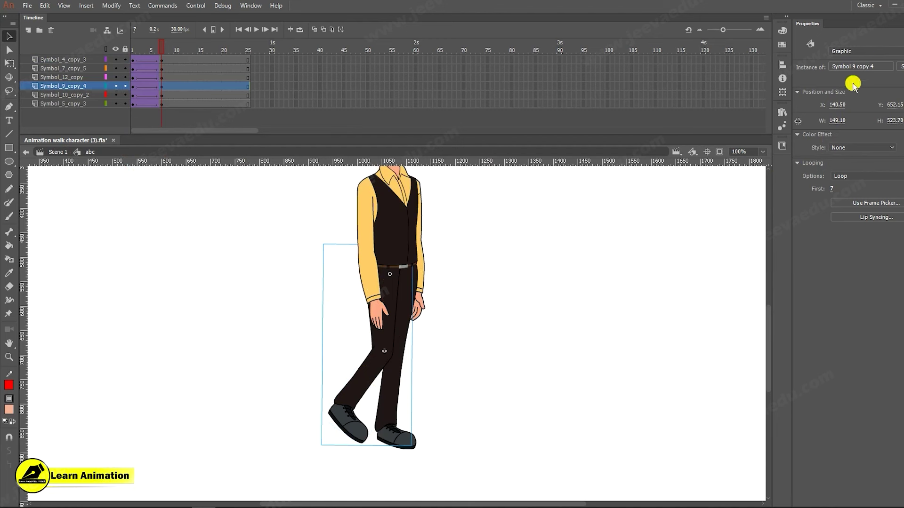
double_click(369, 376)
left_click(369, 373)
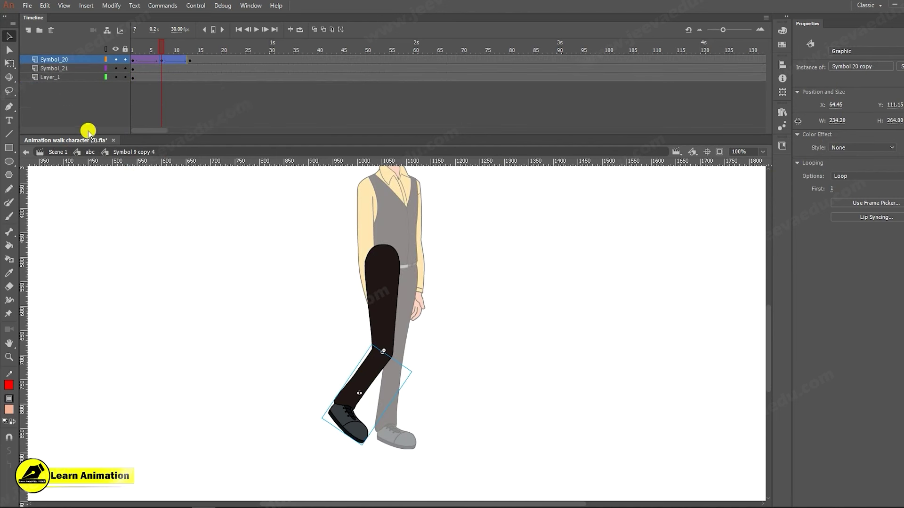
left_click(89, 152)
- Duplicate the bent rear leg's symbol at frame 7 as a separate symbol named ffdnfd
right_click(379, 359)
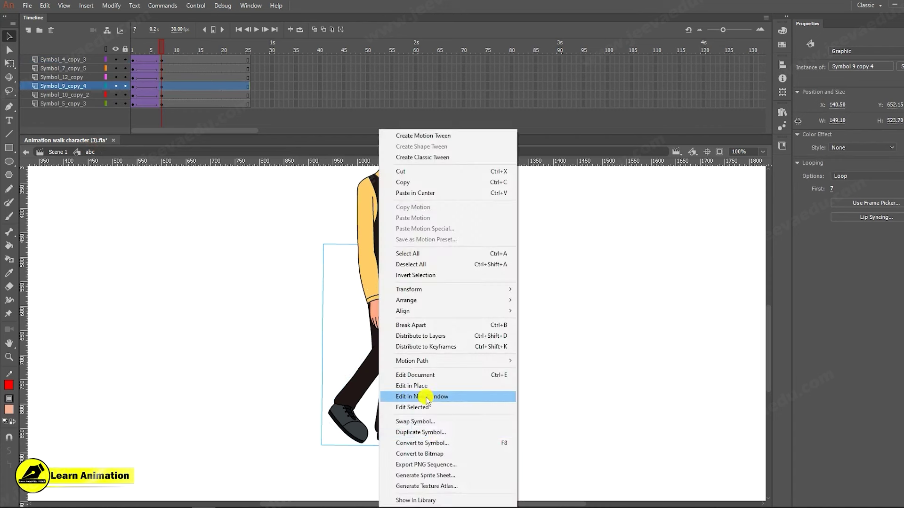
left_click(437, 433)
type("f")
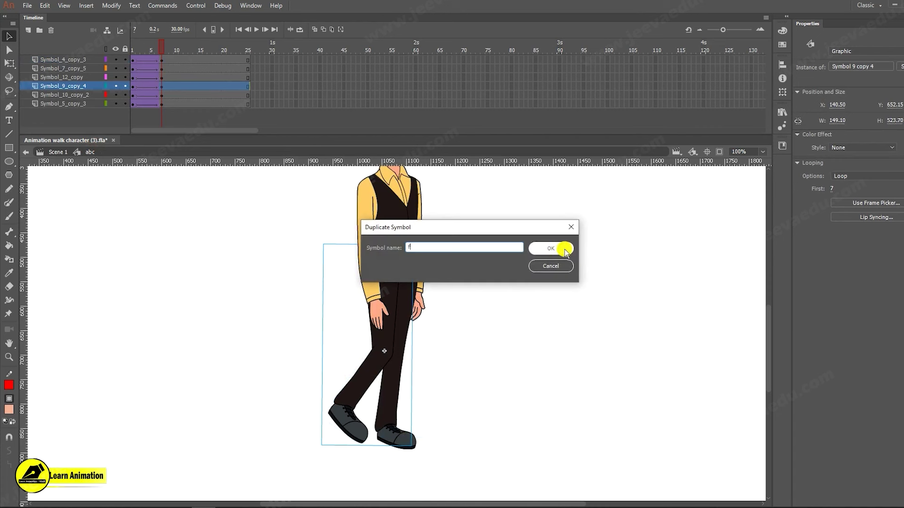
left_click(558, 254)
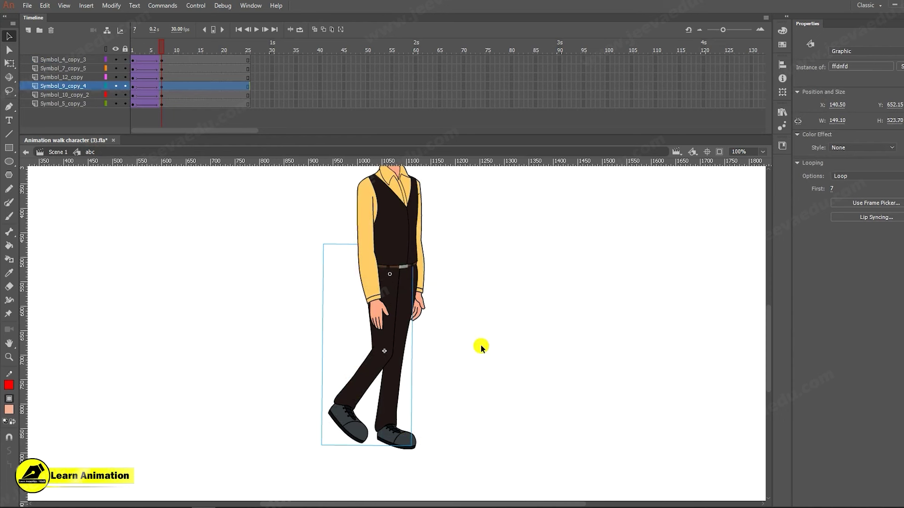
key("z")
left_click(428, 355, "alt")
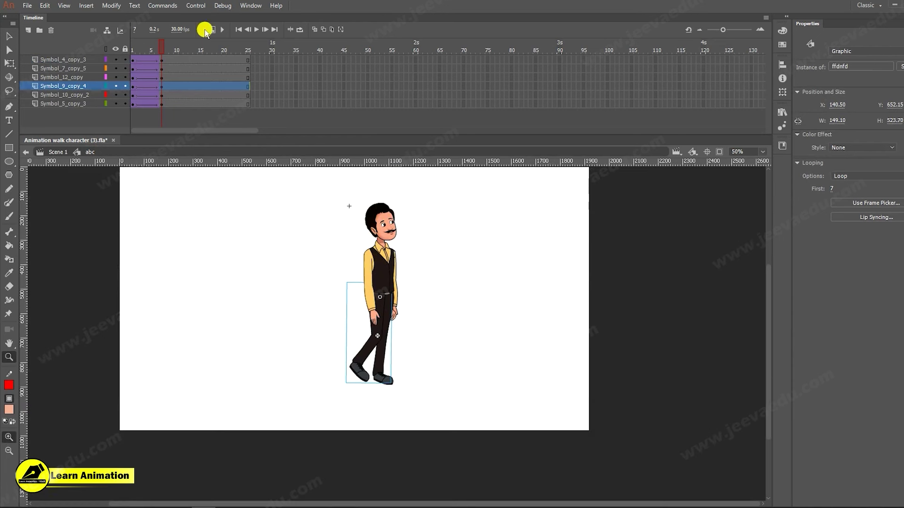
- Compare the bent rear leg at frame 7 in abc with the same leg in the original walk-cycle Symbol 2
left_click(170, 48)
left_click_drag(174, 63, 162, 60)
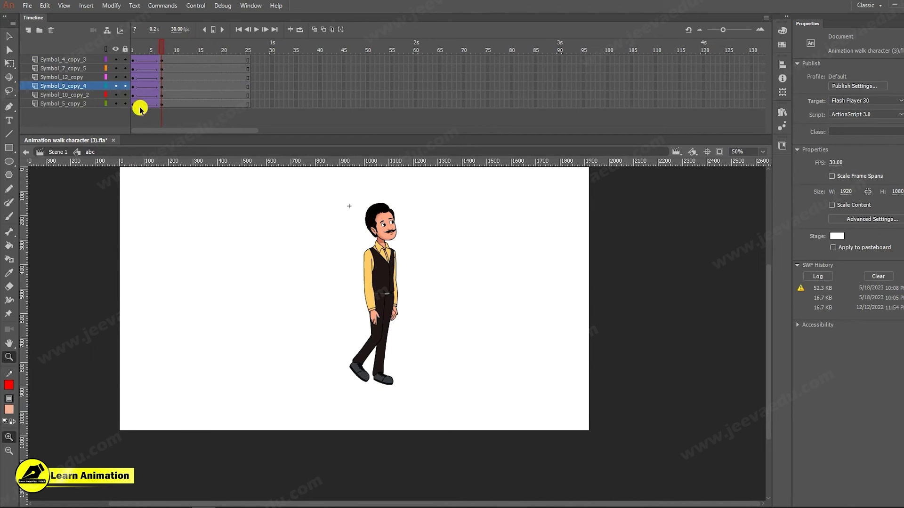
left_click(58, 153)
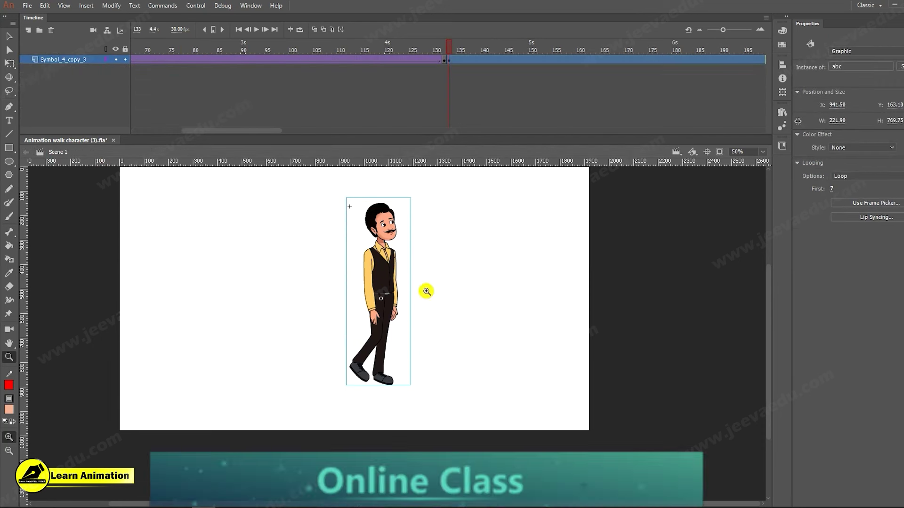
key("v")
double_click(385, 273)
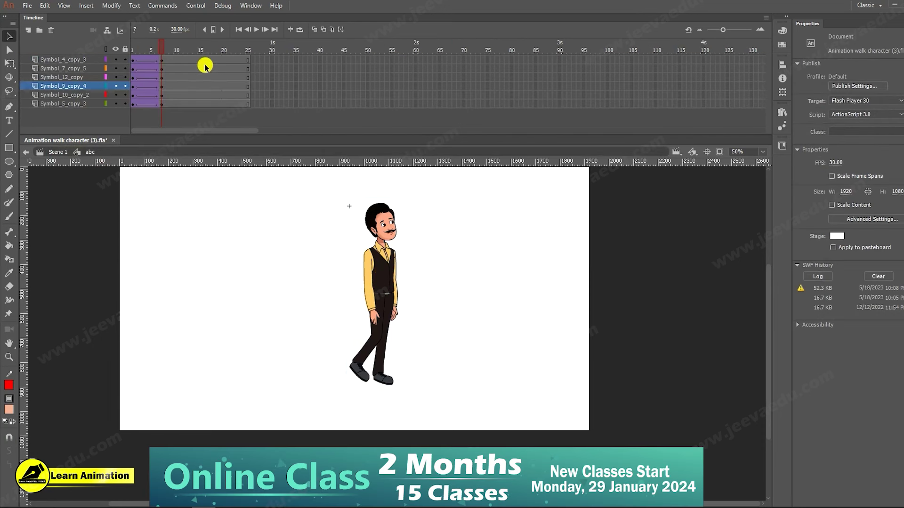
double_click(259, 291)
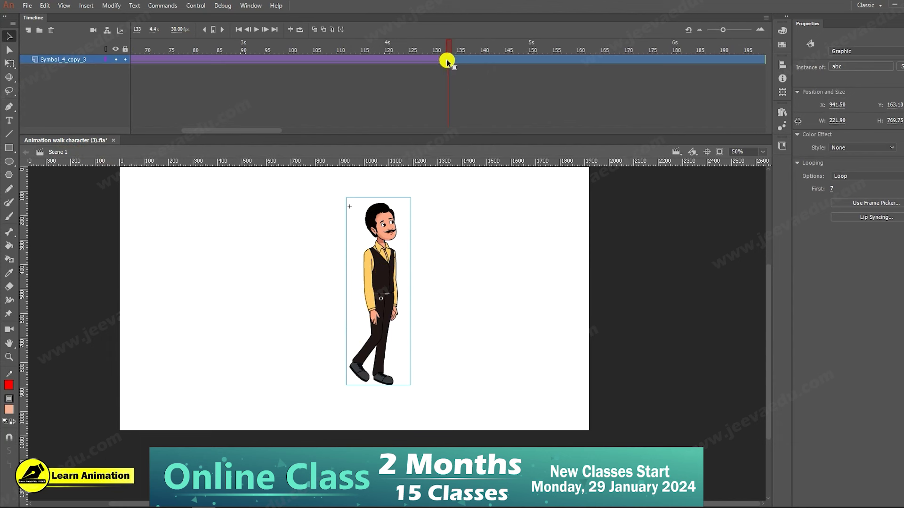
left_click(443, 60)
left_click(387, 268)
double_click(376, 299)
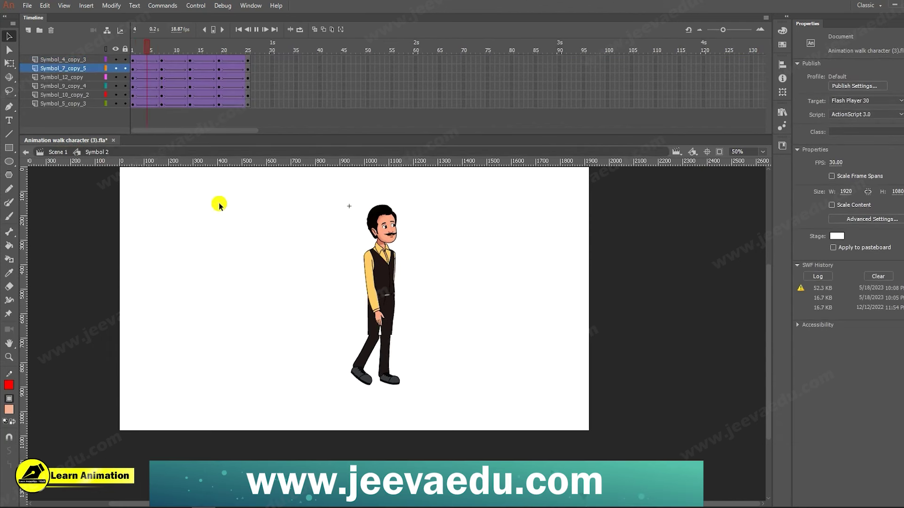
left_click_drag(223, 56, 160, 83)
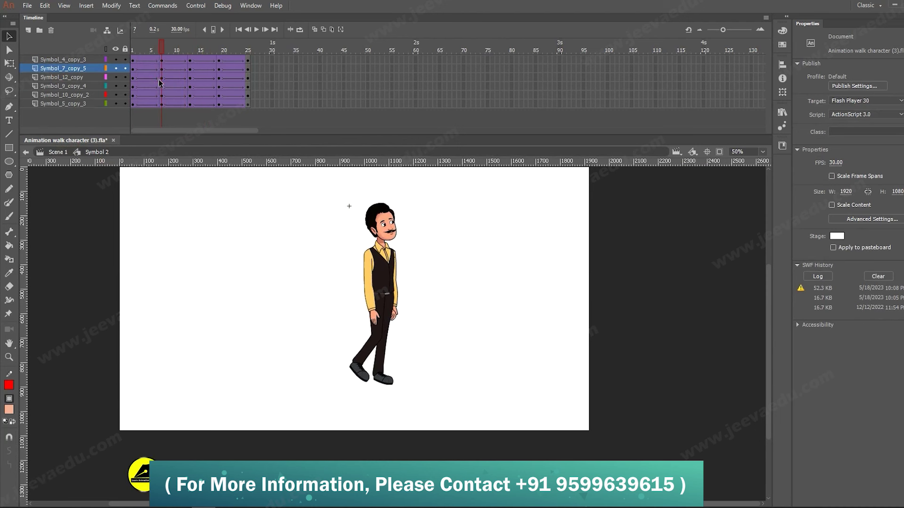
left_click(374, 329)
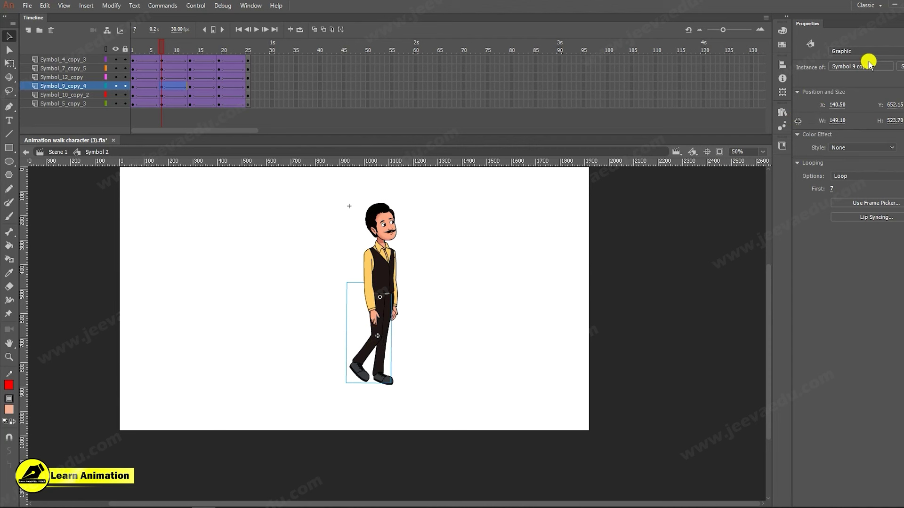
left_click(59, 152)
- Reopen abc, add keyframes at frame 13 on all six body-part layers and create classic tweens from frame 7
left_click(454, 61)
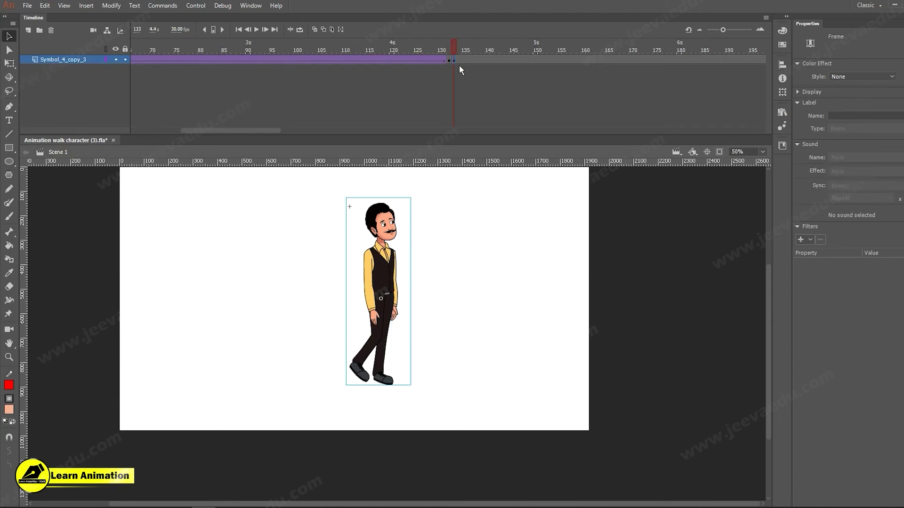
left_click(382, 324)
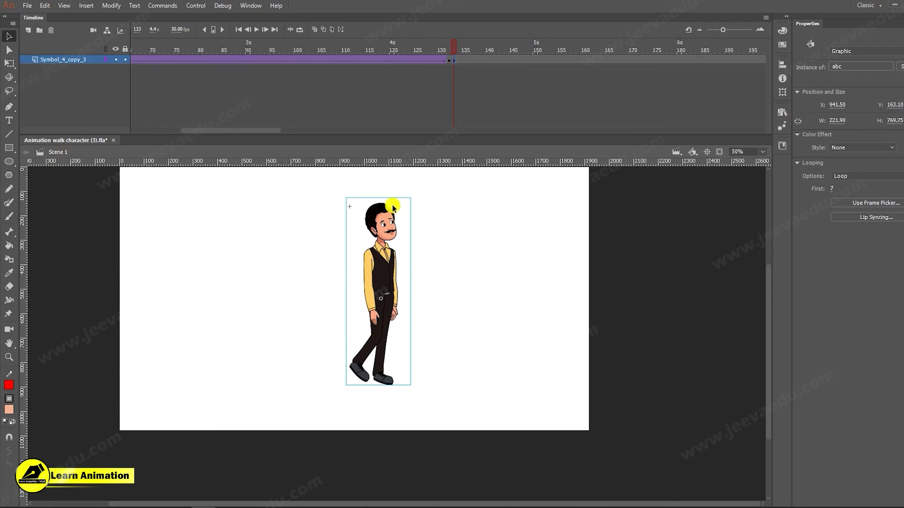
double_click(375, 344)
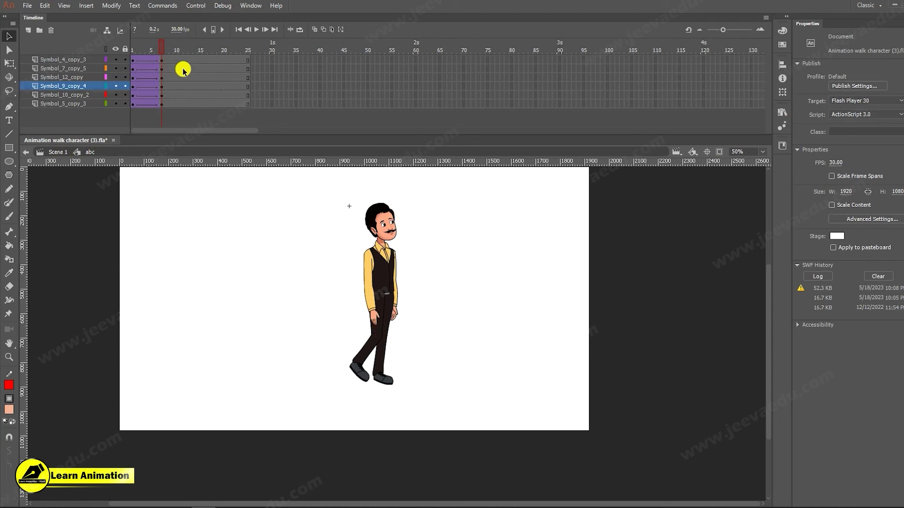
left_click_drag(189, 58, 168, 120)
right_click(171, 93)
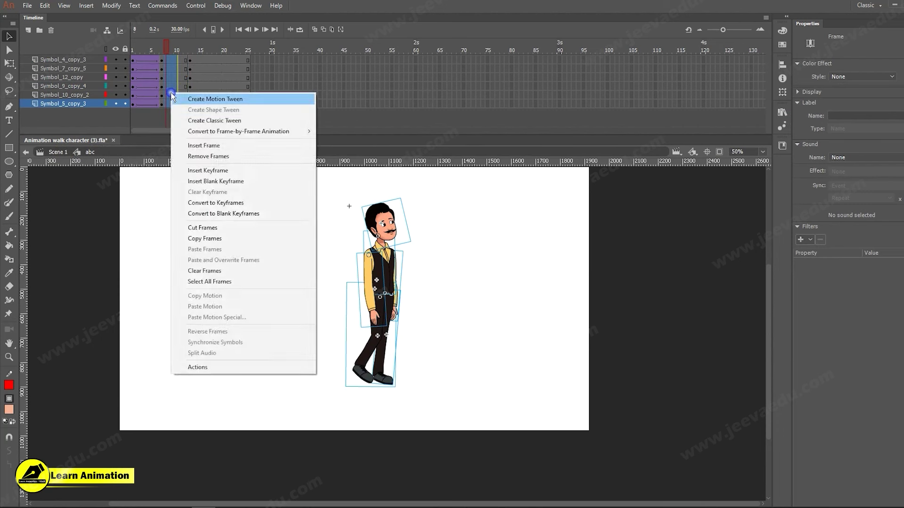
left_click(184, 120)
- Preview the motion of abc between frames 1 and 13 and set the stage zoom to 55%
left_click(181, 52)
left_click_drag(182, 52, 190, 54)
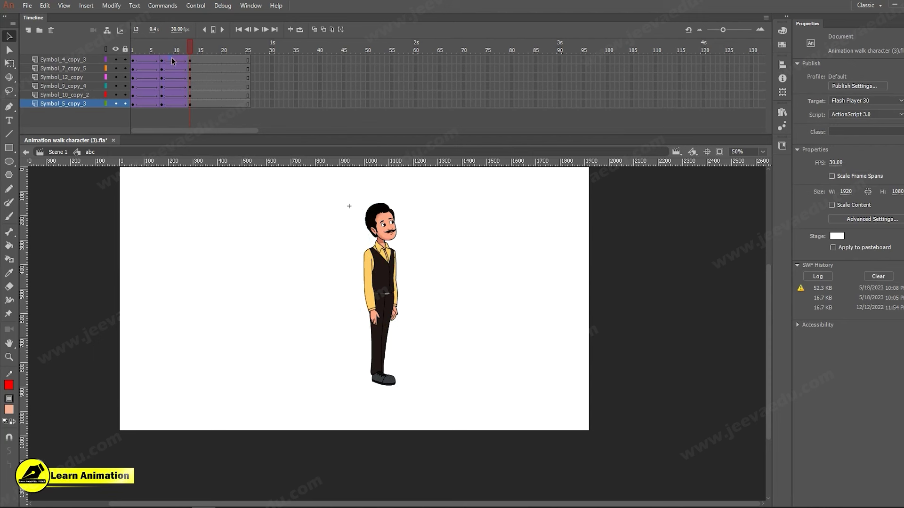
left_click(133, 59)
left_click_drag(128, 55, 160, 84)
left_click(135, 81)
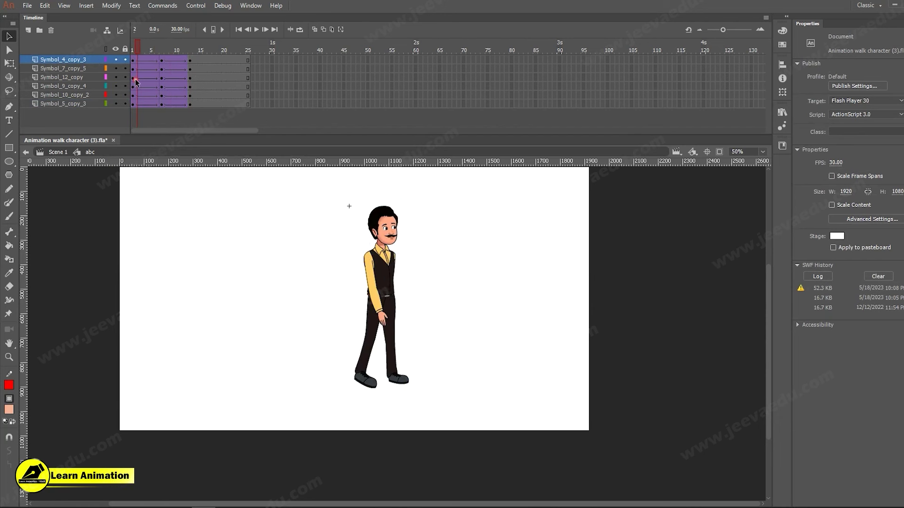
left_click(380, 285)
left_click(401, 338, "alt")
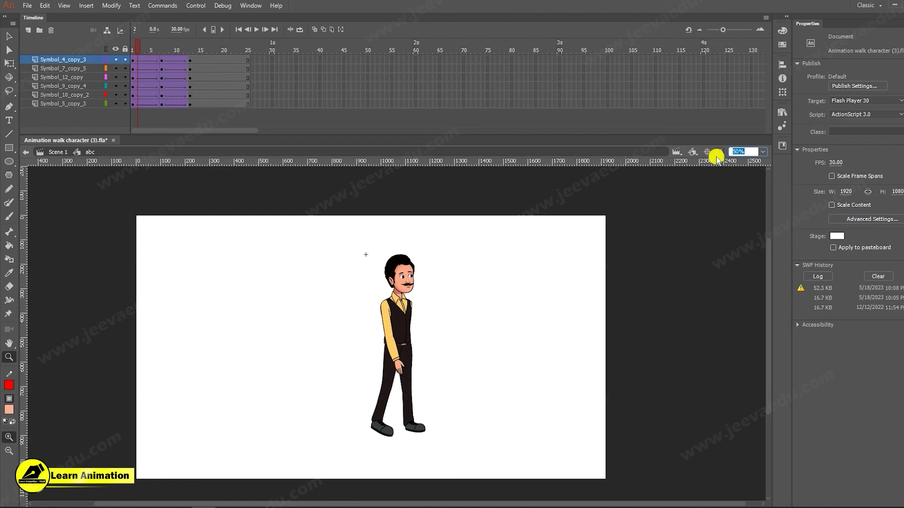
type("55")
key("Return")
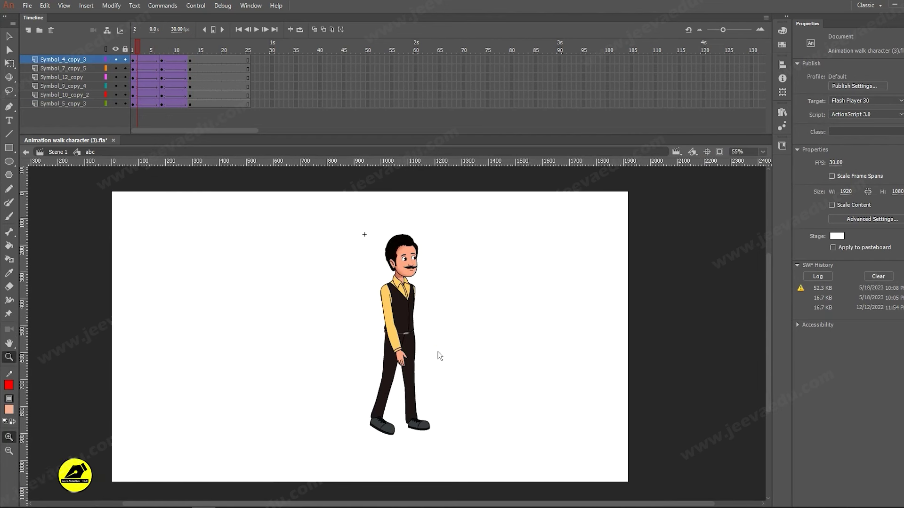
- Move all body parts except the straight front leg slightly down at frame 13 of abc
left_click(162, 60)
left_click_drag(162, 61, 191, 79)
key("v")
left_click(362, 258)
left_click_drag(344, 223, 450, 423)
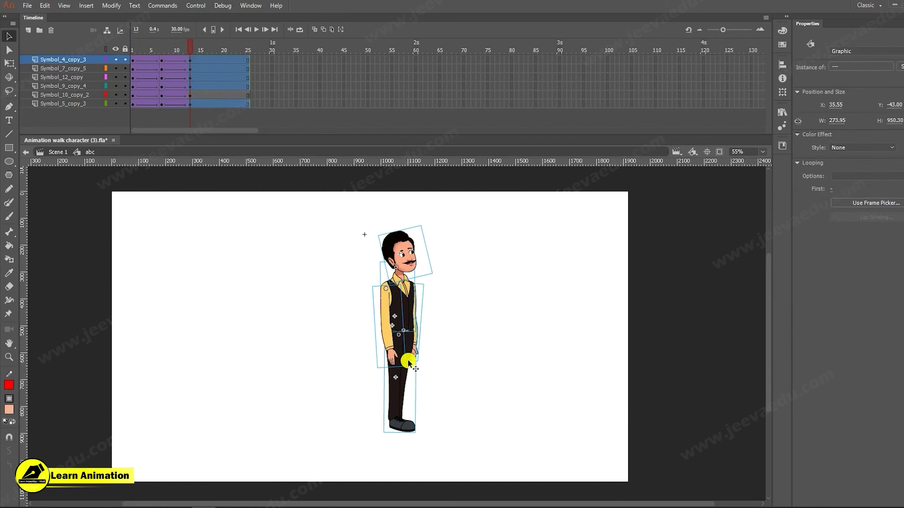
left_click(463, 373)
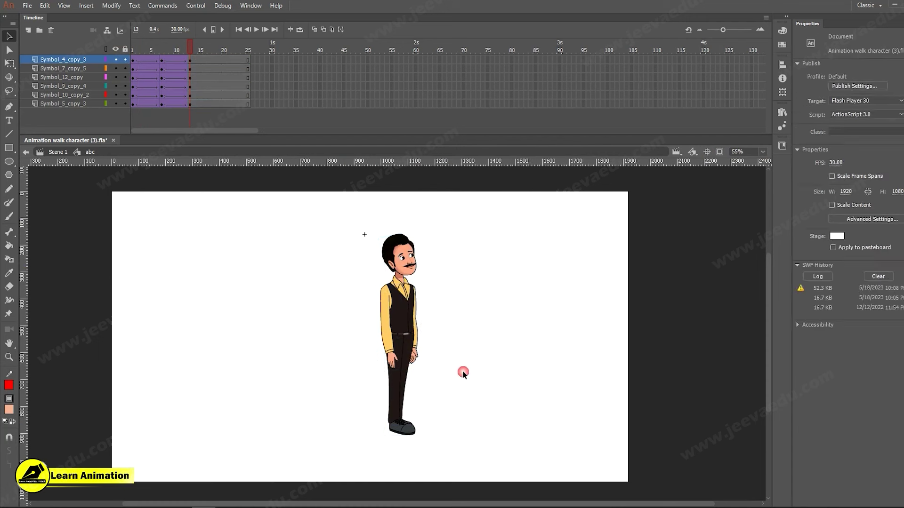
- Rotate the head forward to nearly upright and adjust the near arm's rotation at frame 13 of abc
key("q")
left_click(410, 252)
left_click_drag(423, 225, 430, 235)
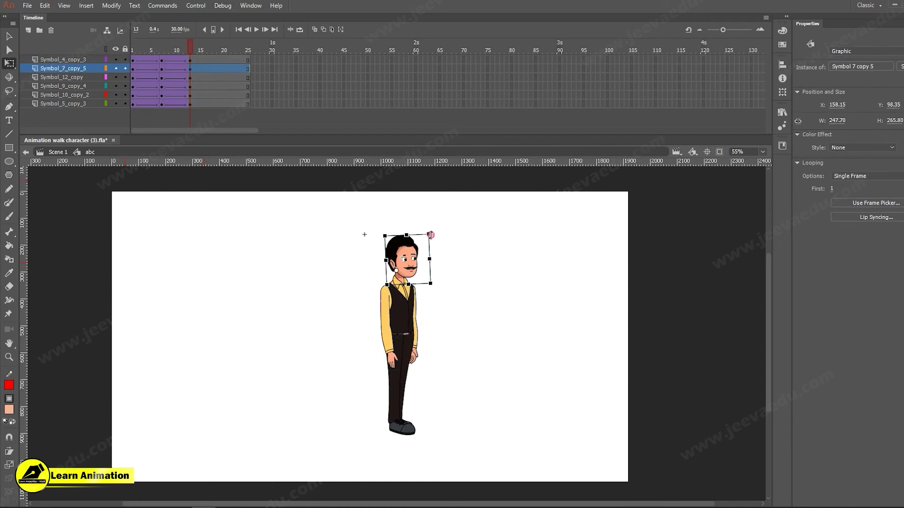
left_click(388, 350)
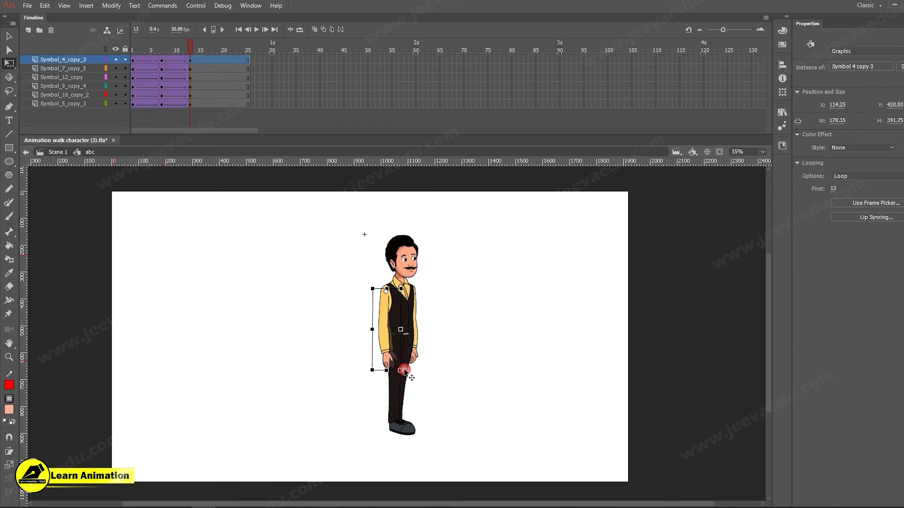
- Preview the stopping motion of abc from frame 1 to frame 13
key("z")
left_click(414, 342)
left_click(414, 369, "alt")
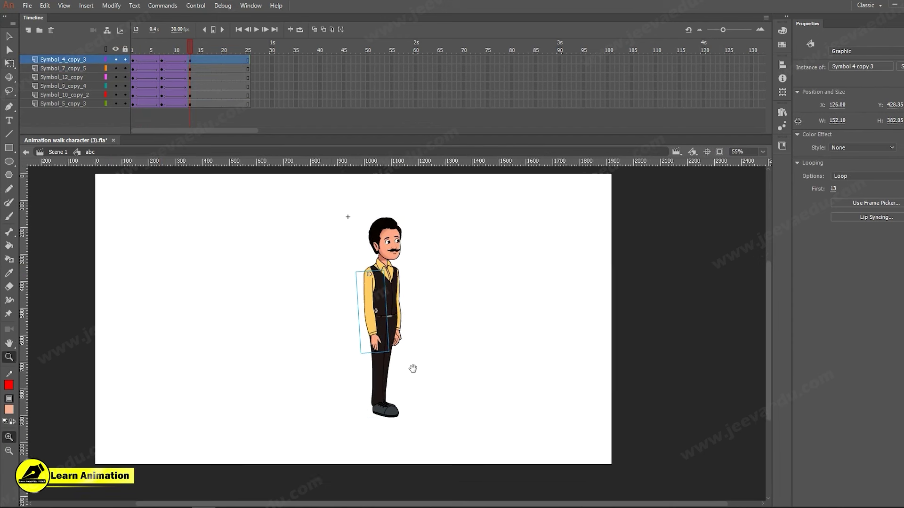
left_click_drag(138, 64, 123, 67)
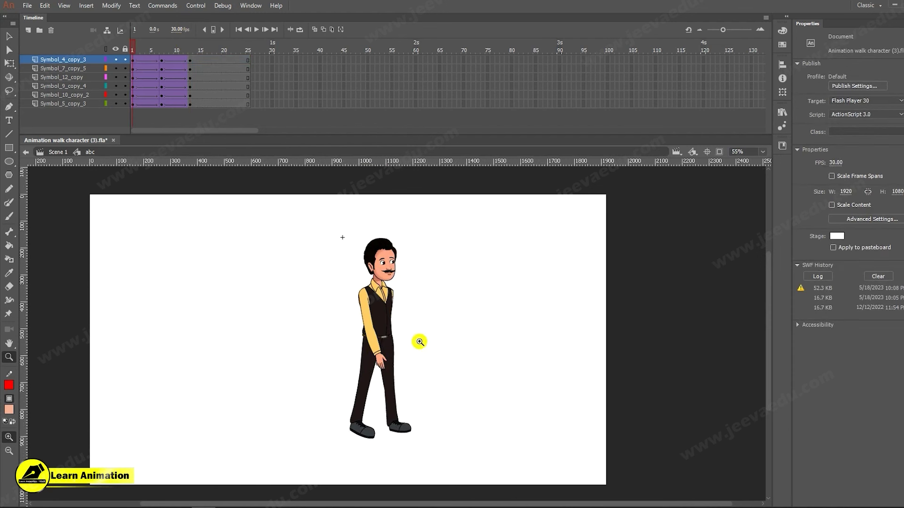
key("period")
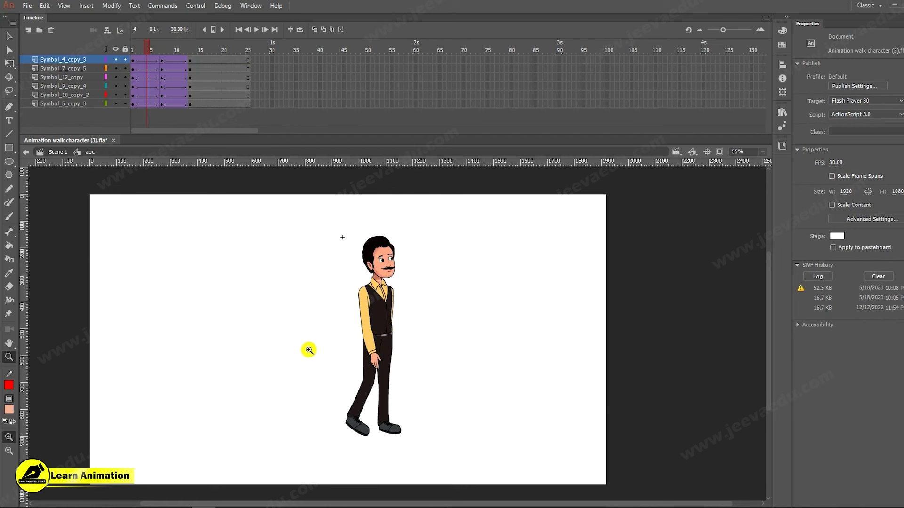
left_click_drag(157, 53, 187, 61)
key("period")
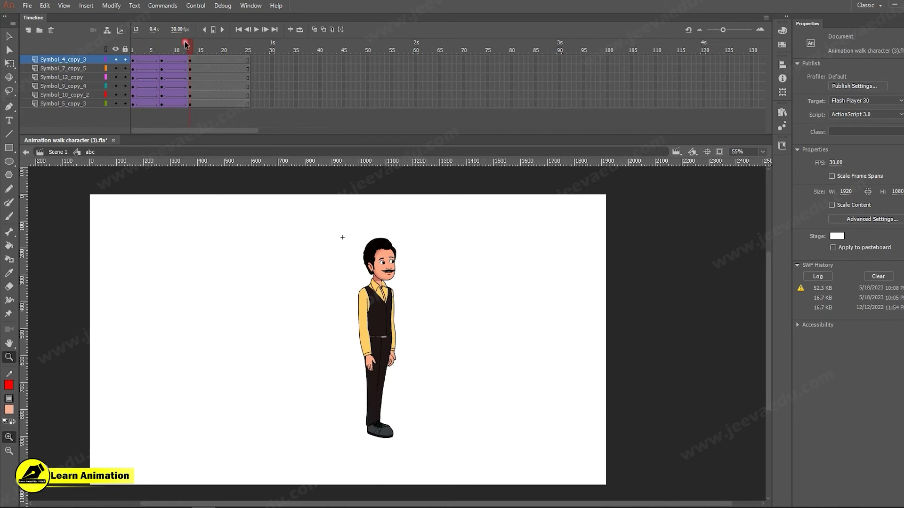
- Rotate the near arm slightly backward and the far arm slightly forward at frame 13, and check the motion from frame 1
key("v")
key("q")
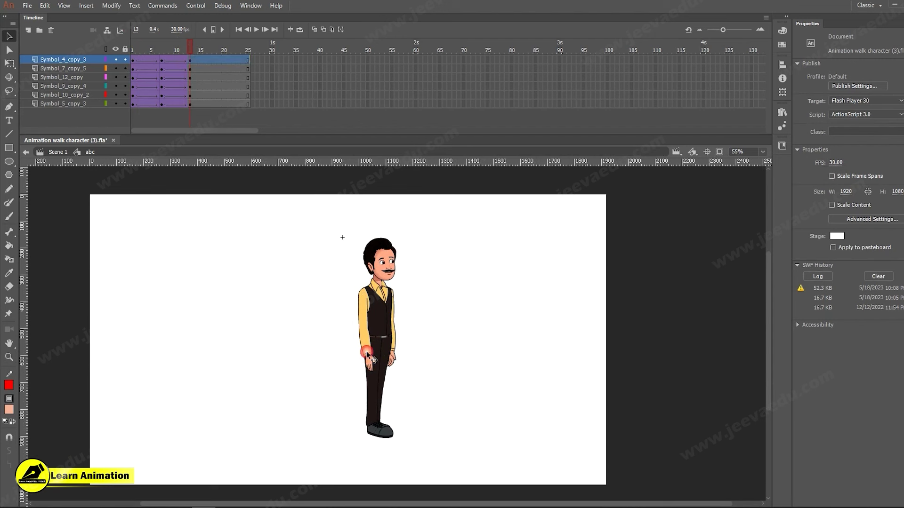
left_click(380, 370)
left_click_drag(385, 372, 407, 374)
left_click(393, 357)
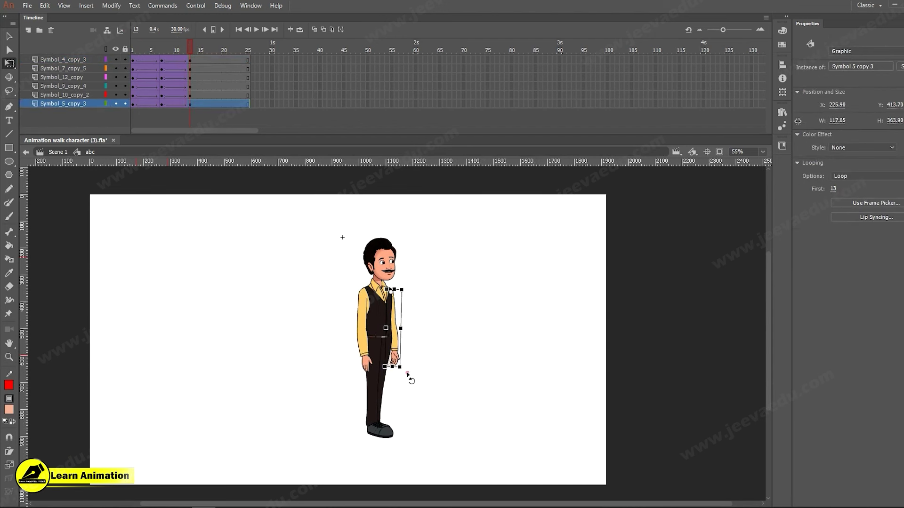
left_click_drag(144, 50, 190, 81)
left_click(435, 453)
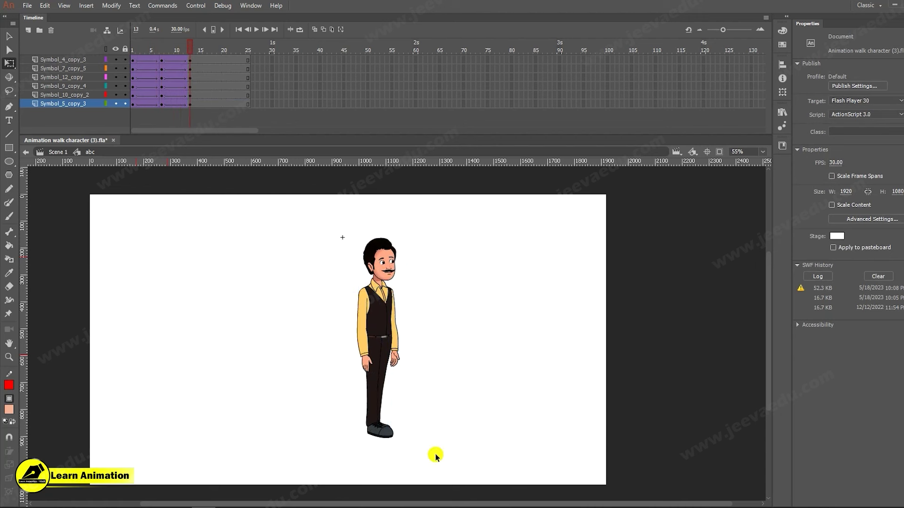
- Inside the rear leg's ffdnfd symbol, remove the lower leg's classic tween after frame 7 and clear its keyframe at frame 13
left_click(376, 408)
left_click(165, 50)
left_click(163, 52)
left_click(370, 400)
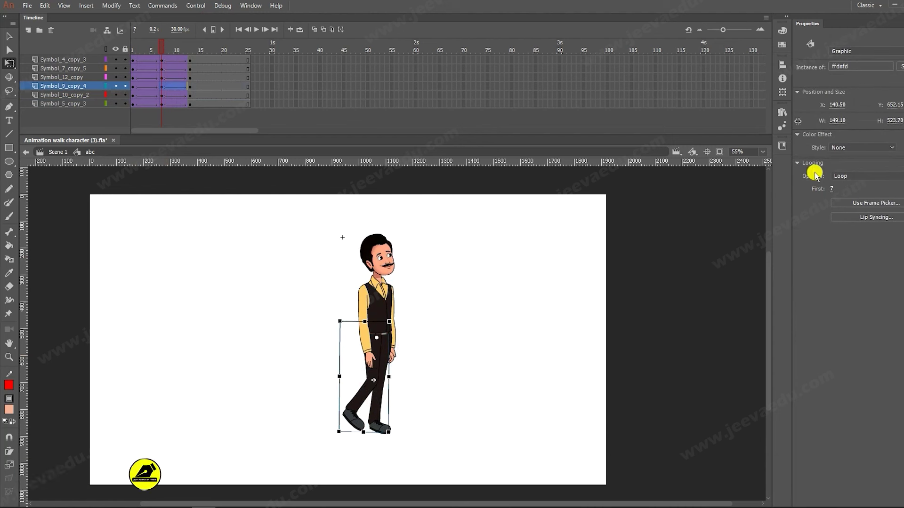
double_click(370, 402)
left_click(187, 59)
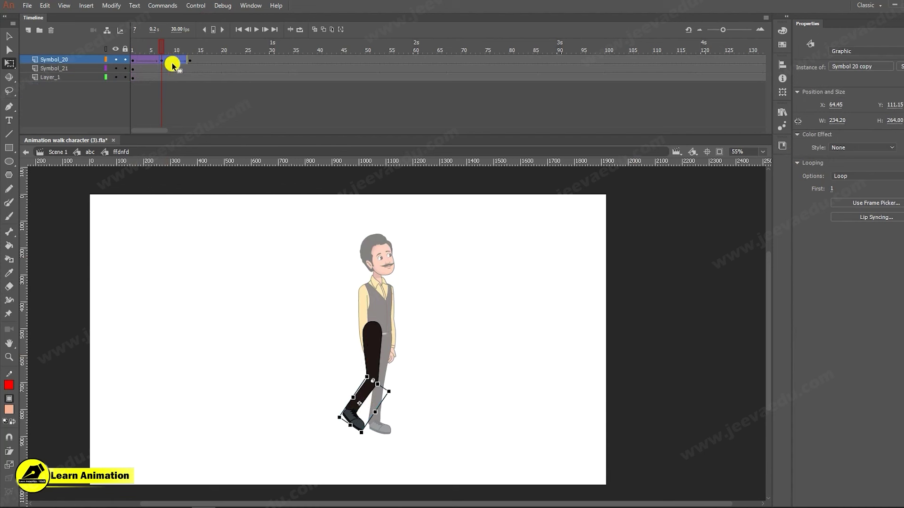
left_click(173, 67)
left_click(172, 59)
right_click(172, 58)
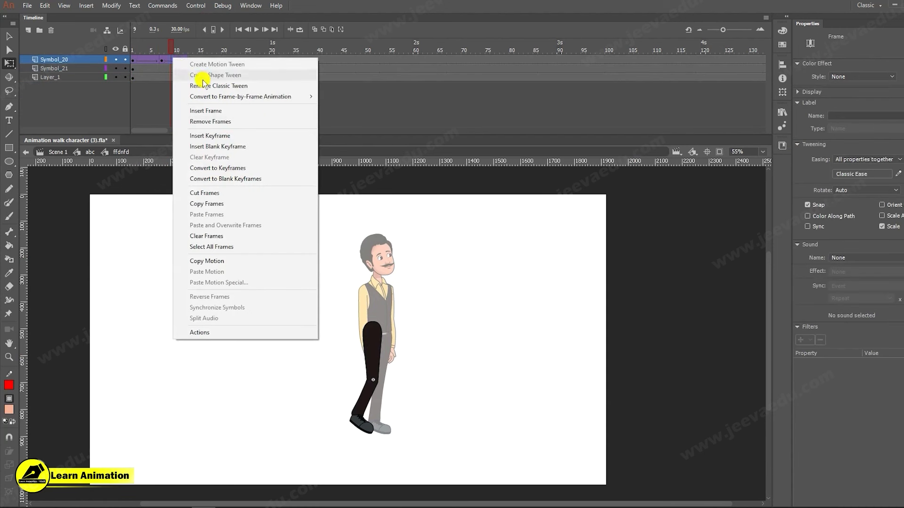
left_click(203, 85)
left_click(188, 55)
right_click(188, 58)
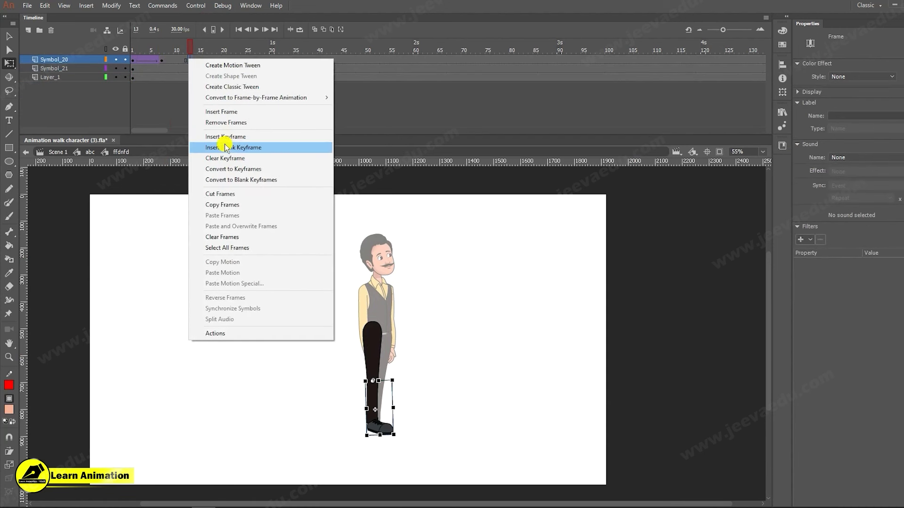
left_click(223, 158)
double_click(239, 321)
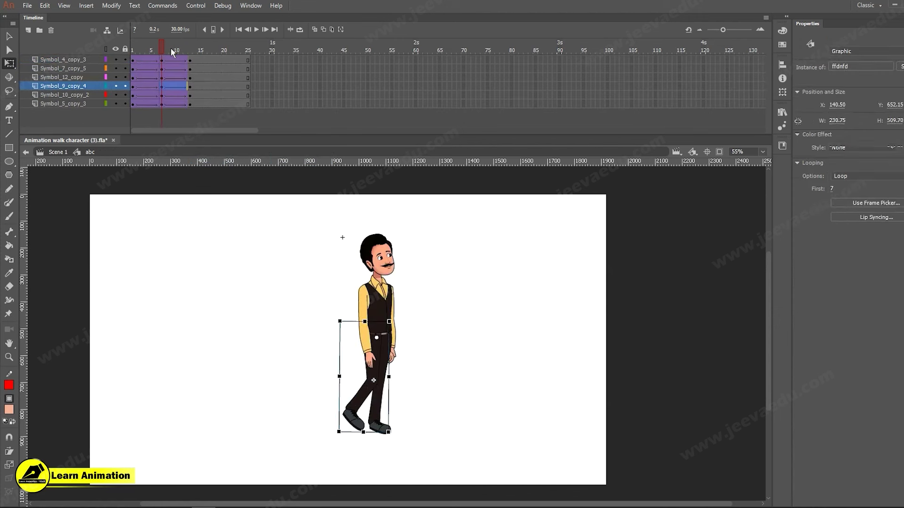
- Rotate the bent rear leg forward at frame 13 of abc so its foot lies beside the front foot
left_click(189, 60)
left_click(370, 380)
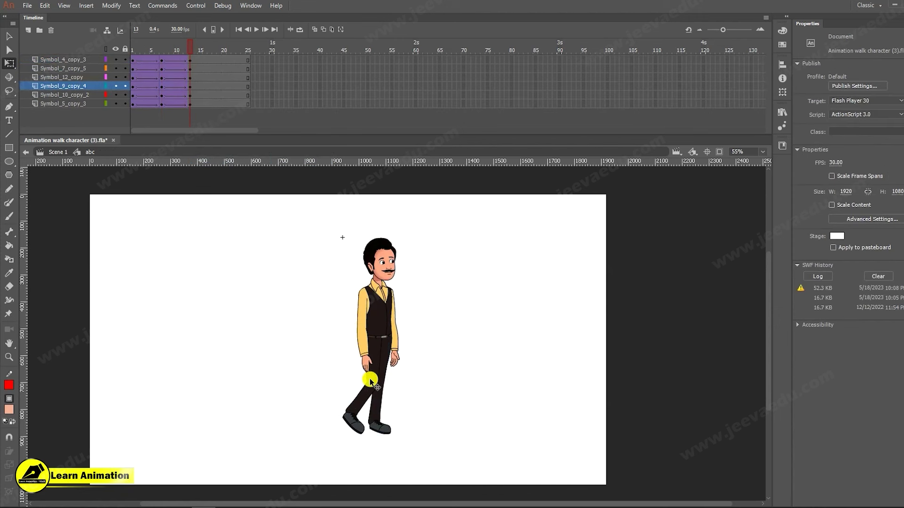
left_click(368, 399)
left_click_drag(394, 438, 418, 437)
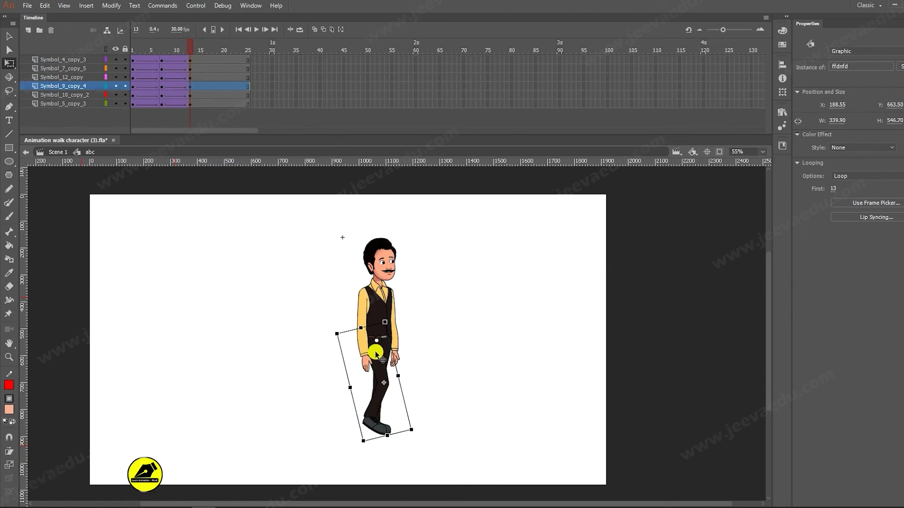
key("z")
left_click(378, 369)
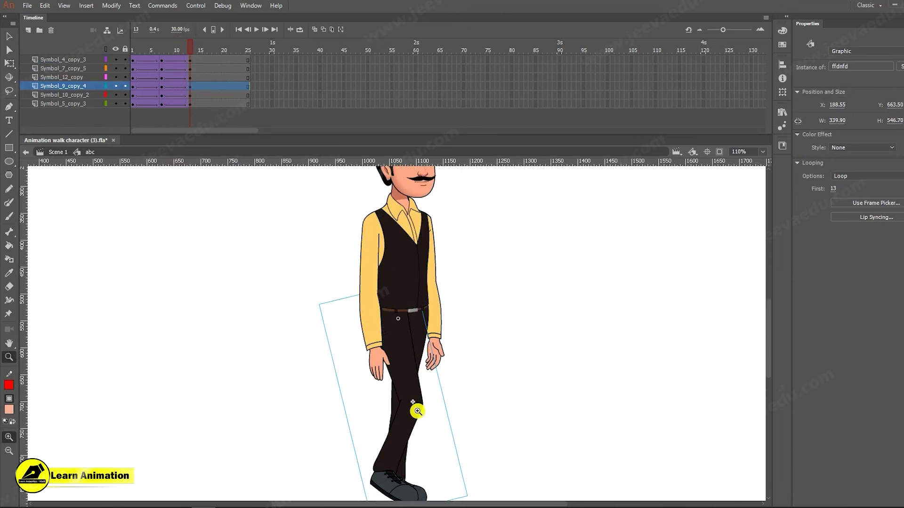
left_click(406, 413, "alt")
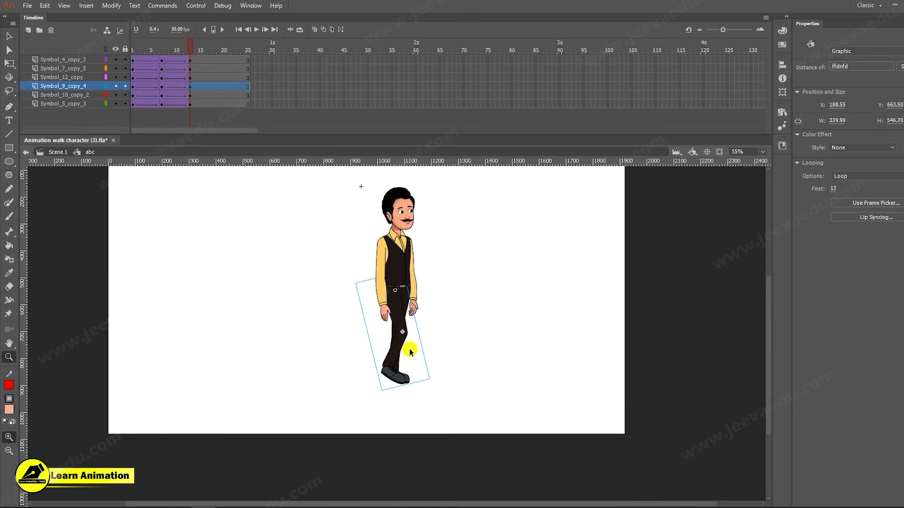
- Play and scrub through abc's stopping motion between frames 1 and 13
key("v")
left_click_drag(159, 52, 191, 57)
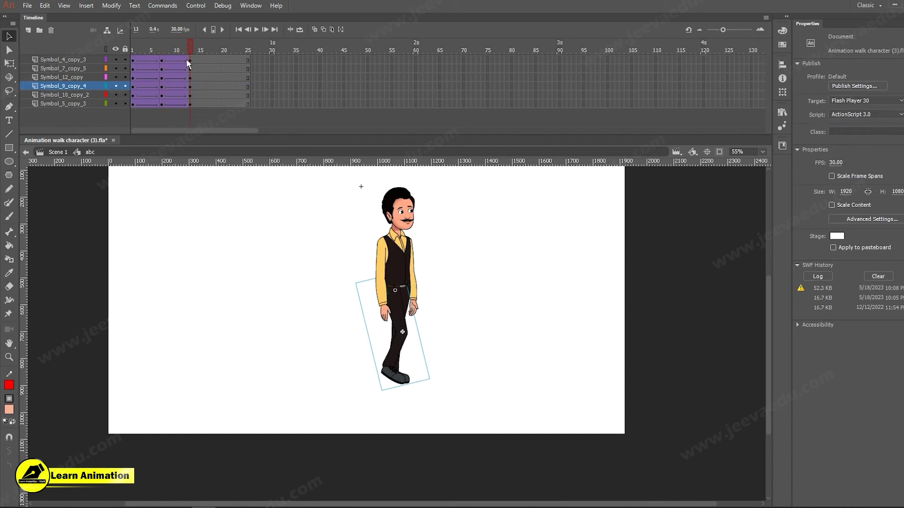
key("Return")
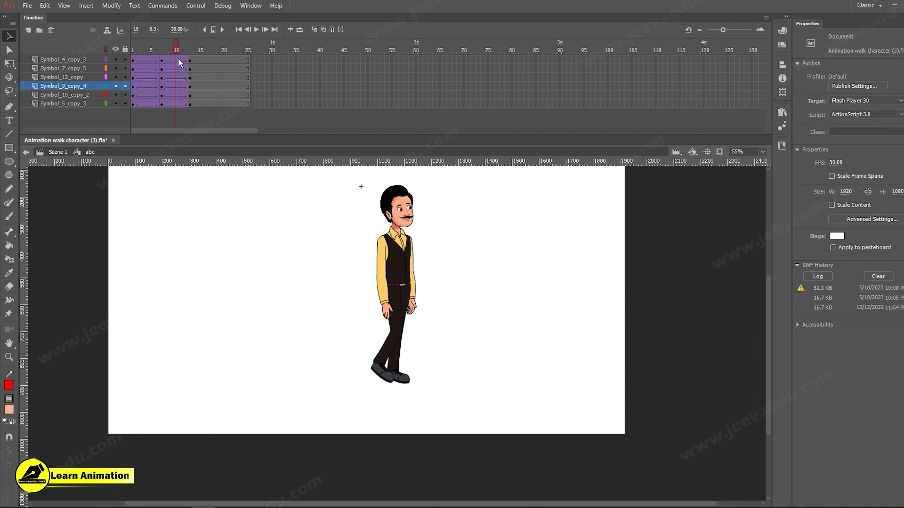
key("Return")
key("Return")
left_click(157, 70)
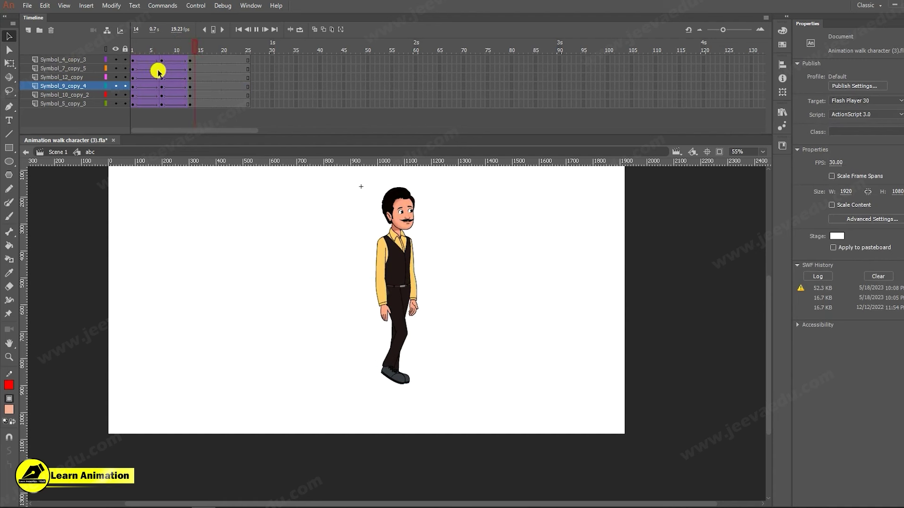
left_click_drag(192, 50, 118, 53)
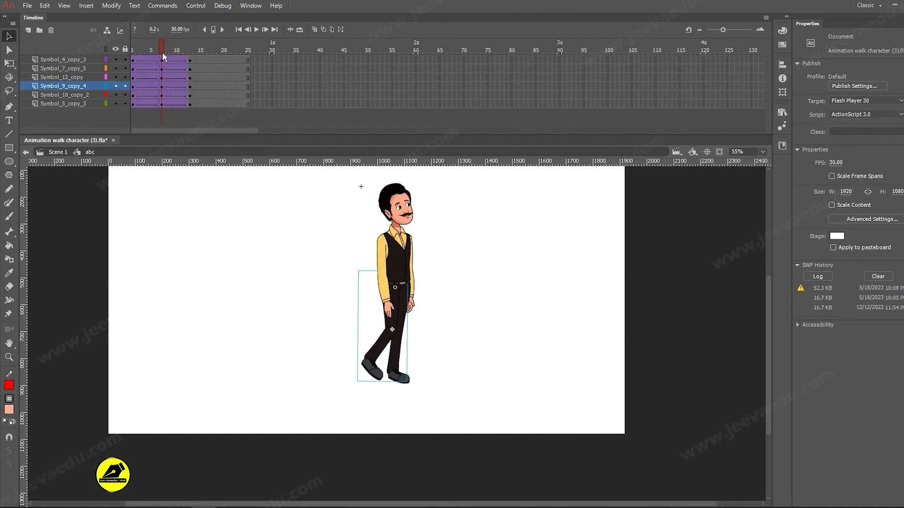
key("Return")
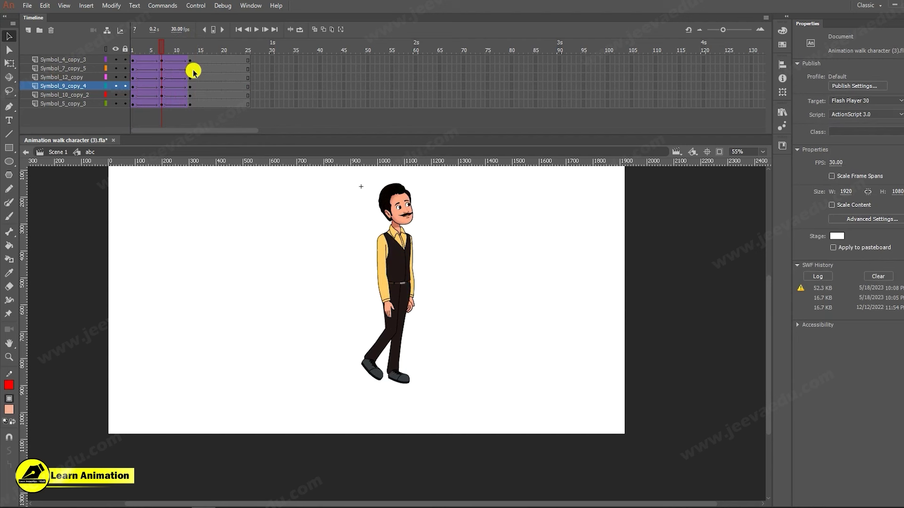
- Remove one frame on all layers so the last keyframes sit at frame 12, and set the rear leg's loop start to frame 12
key("shift+F5")
left_click(186, 50)
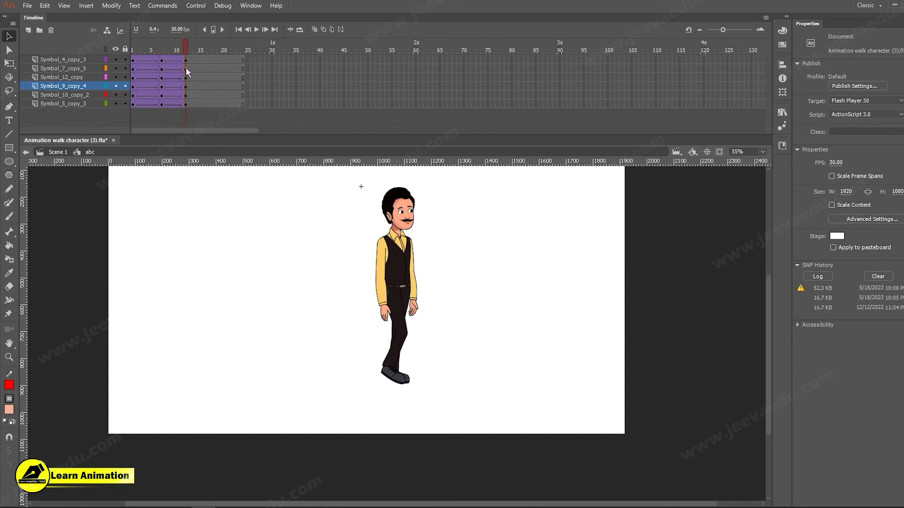
left_click(185, 60)
left_click(397, 348)
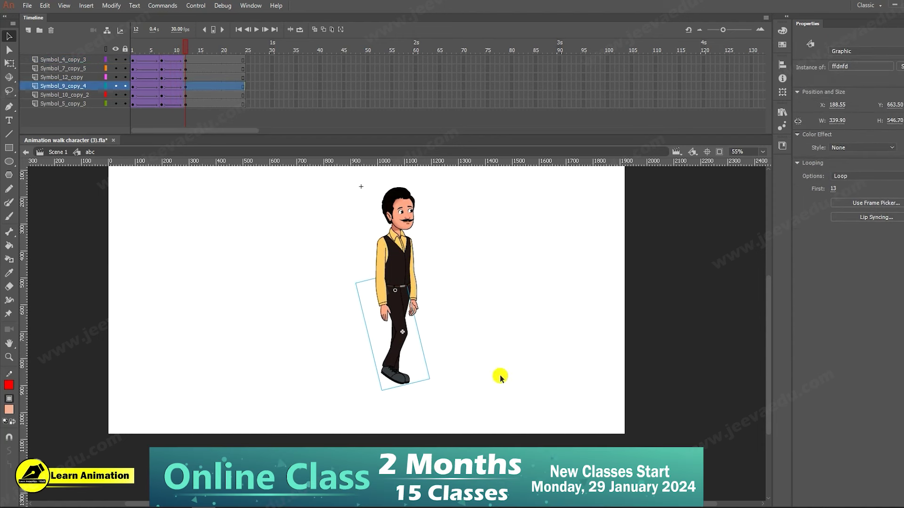
left_click(834, 188)
type("12")
key("Return")
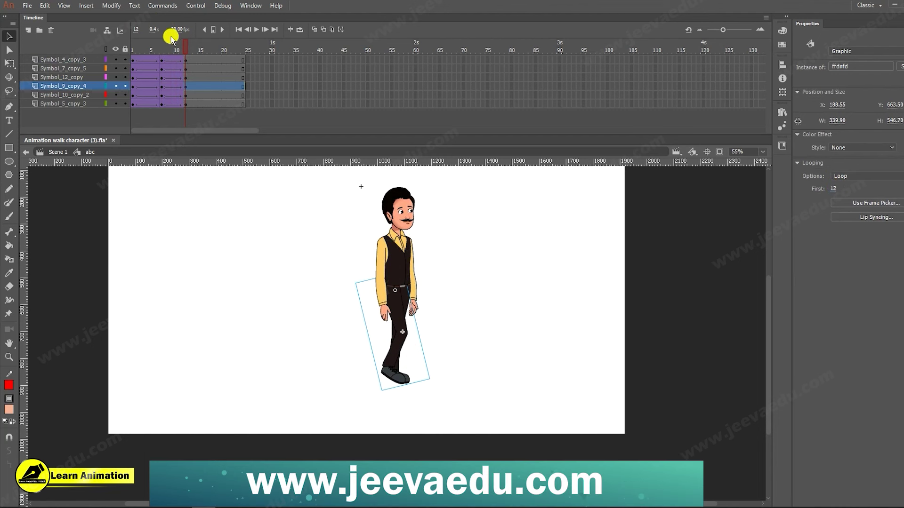
- Insert keyframes at frame 18 on all layers of abc and create classic tweens from frame 12 to 18
left_click_drag(160, 51, 200, 53)
key("z")
left_click(374, 355)
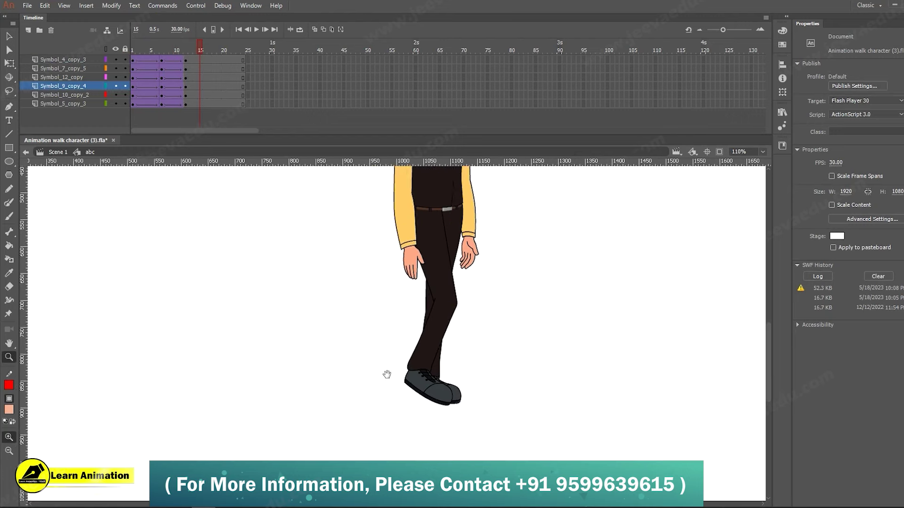
left_click_drag(387, 374, 377, 395)
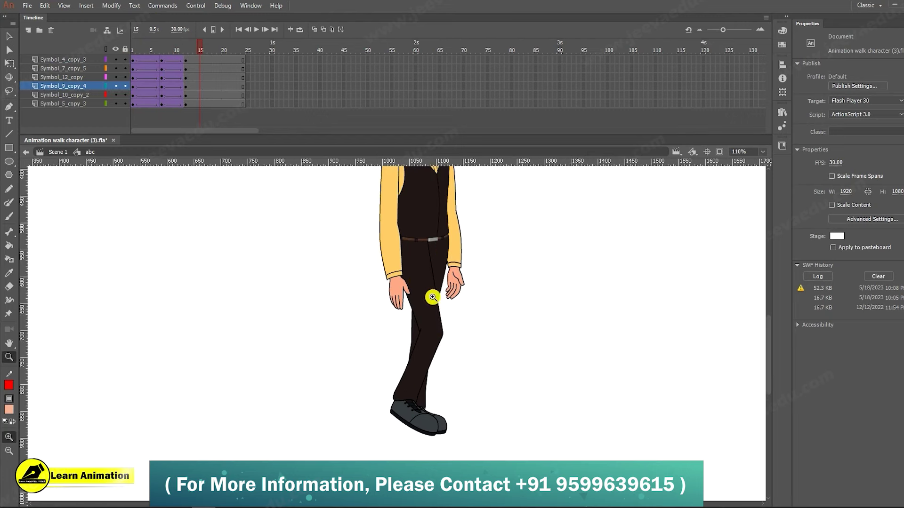
left_click(422, 328, "alt")
left_click_drag(188, 43, 188, 78)
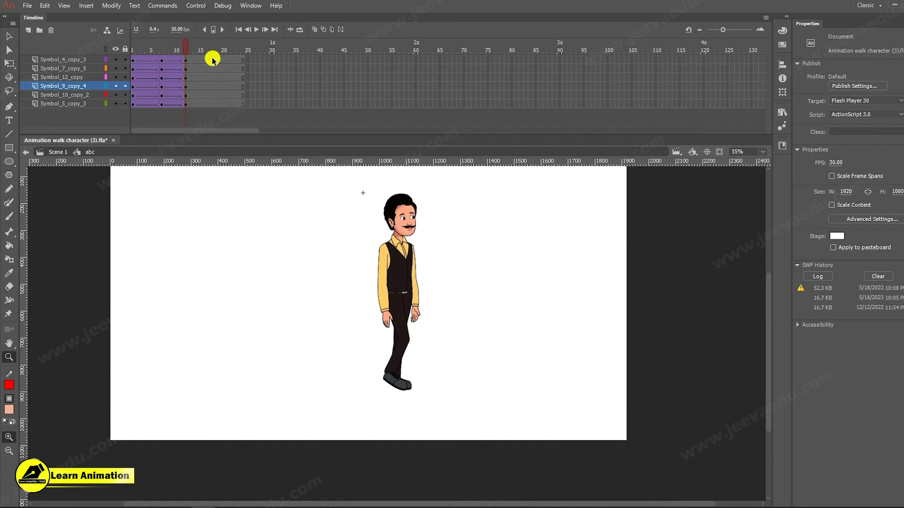
left_click(213, 109)
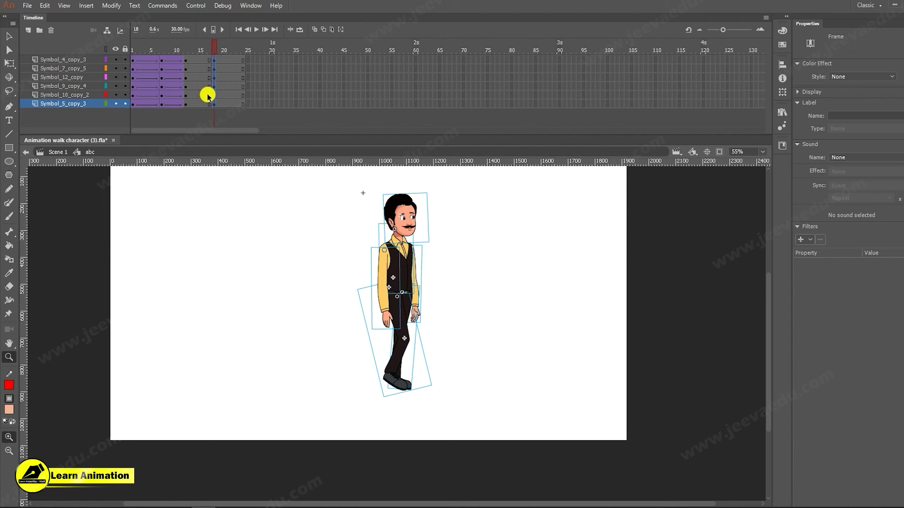
left_click_drag(201, 65, 187, 116)
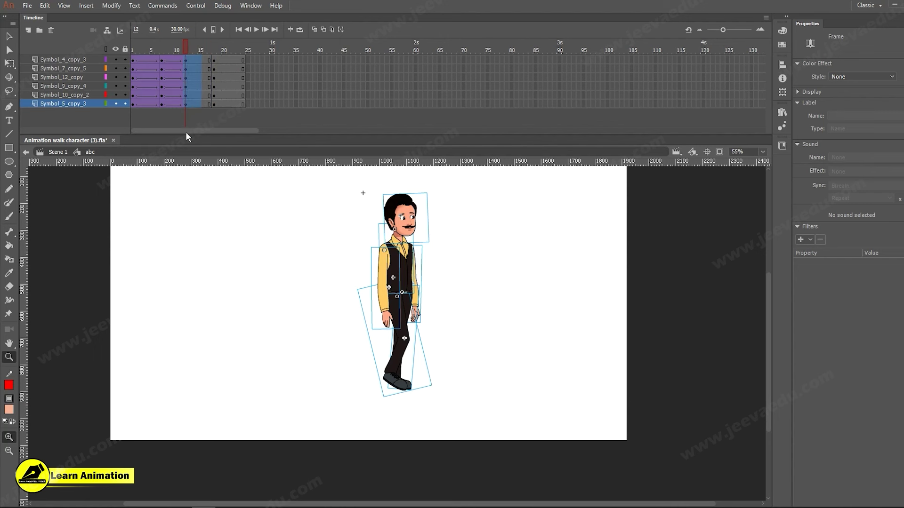
right_click(191, 94)
left_click(210, 122)
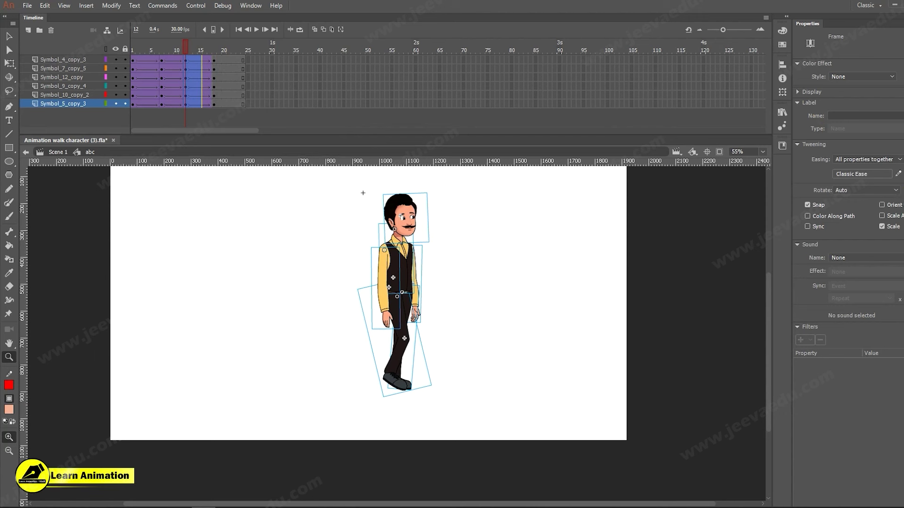
- At frame 18, select the whole character and rotate it slightly backward about a pivot placed at the feet
left_click(188, 46)
key("Return")
left_click(201, 46)
left_click_drag(199, 51, 212, 58)
key("v")
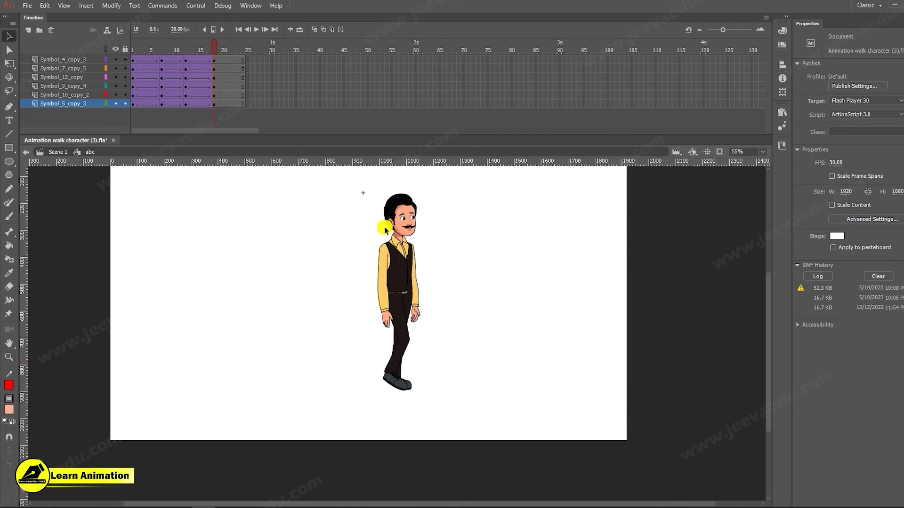
left_click_drag(363, 182, 440, 392)
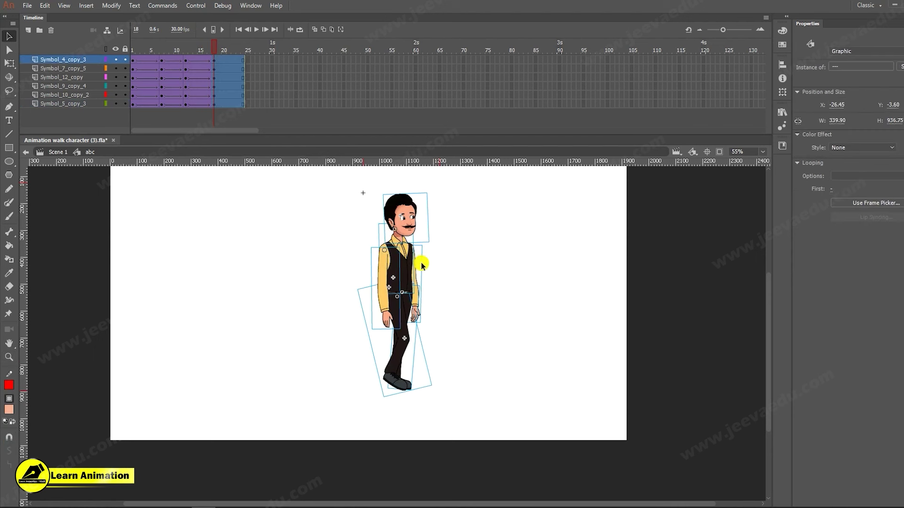
key("q")
left_click_drag(397, 293, 392, 380)
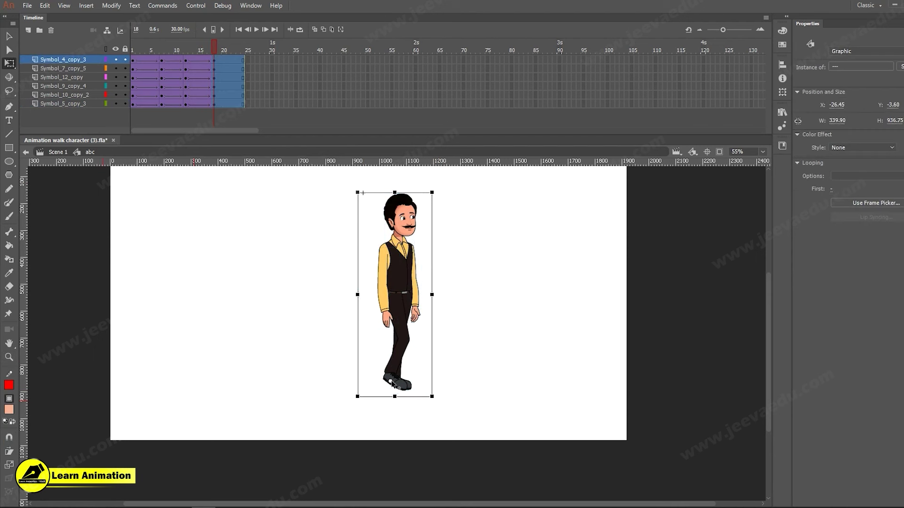
mouse_move(436, 189)
left_mouse_down()
mouse_move(440, 198)
mouse_move(434, 188)
left_mouse_up()
left_click(462, 238)
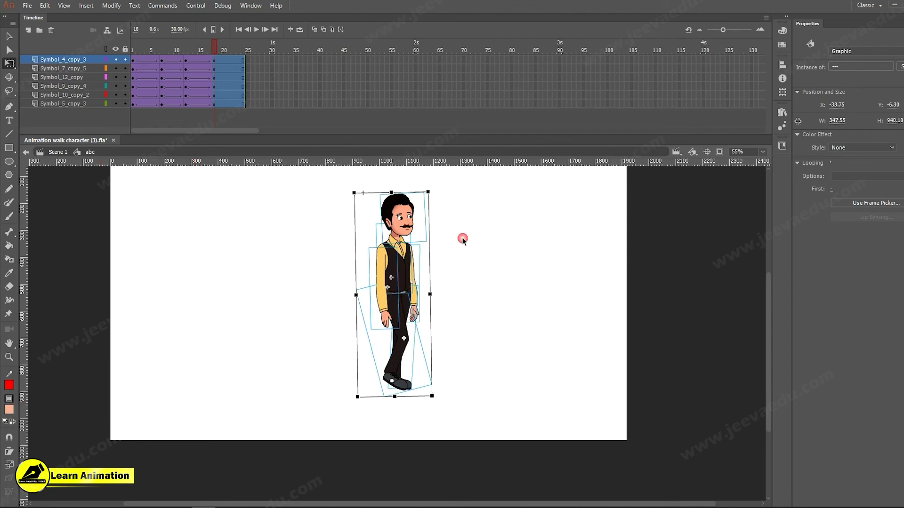
- Rotate the near arm slightly backward and the far arm slightly forward at frame 18
left_click(383, 304)
left_click_drag(400, 332, 430, 330)
left_click(416, 306)
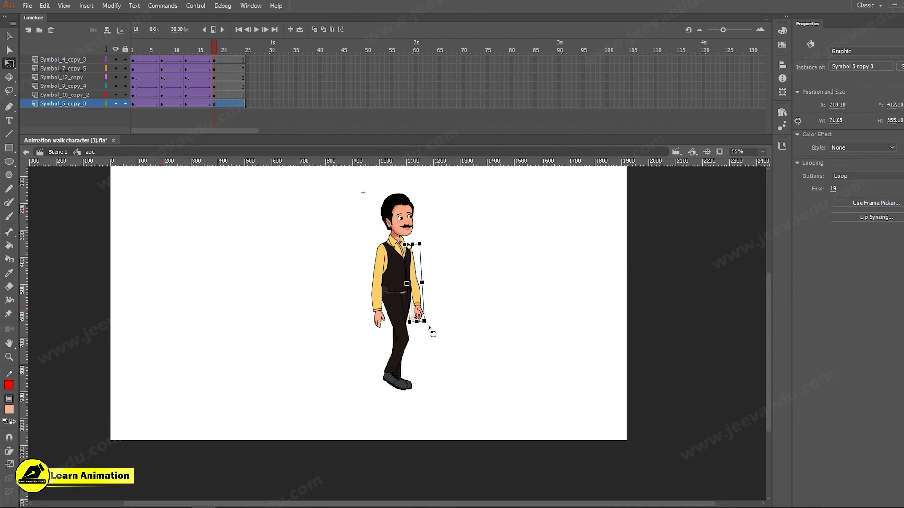
- Inside the rear leg's ffdnfd symbol, keyframe the lower leg at frame 12, classic-tween it from frame 7, and rotate it forward to flatten the foot
left_click(404, 363)
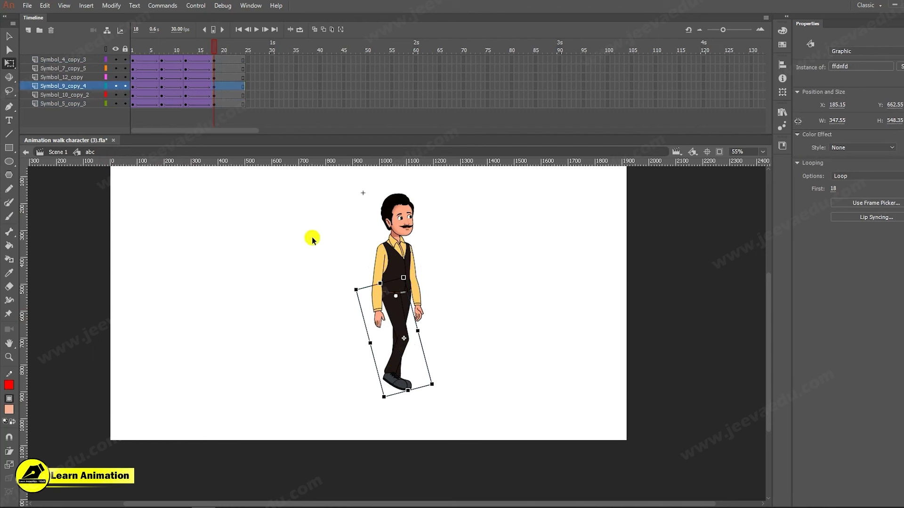
left_click(186, 61)
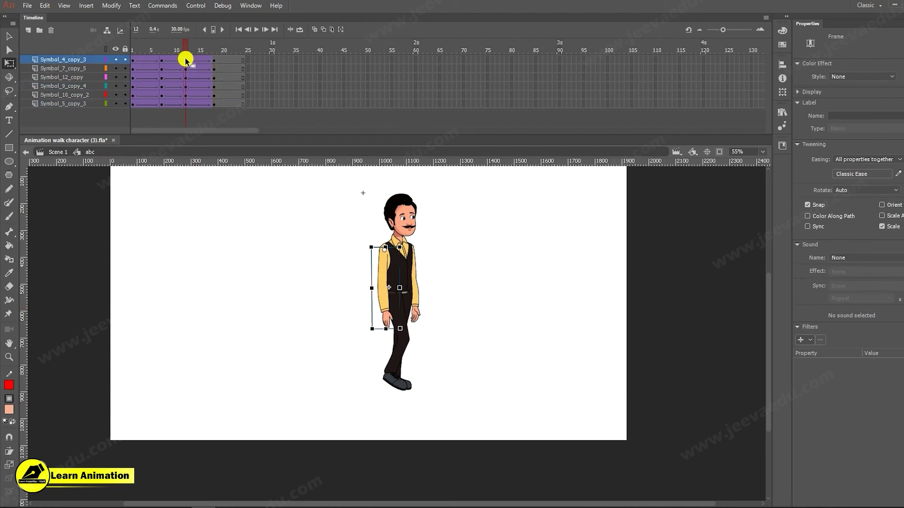
left_click_drag(188, 51, 185, 74)
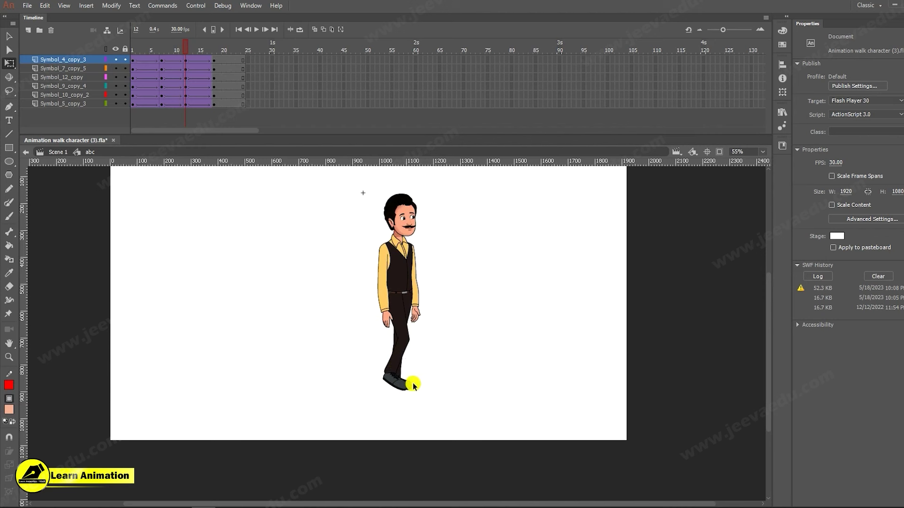
left_click(402, 356)
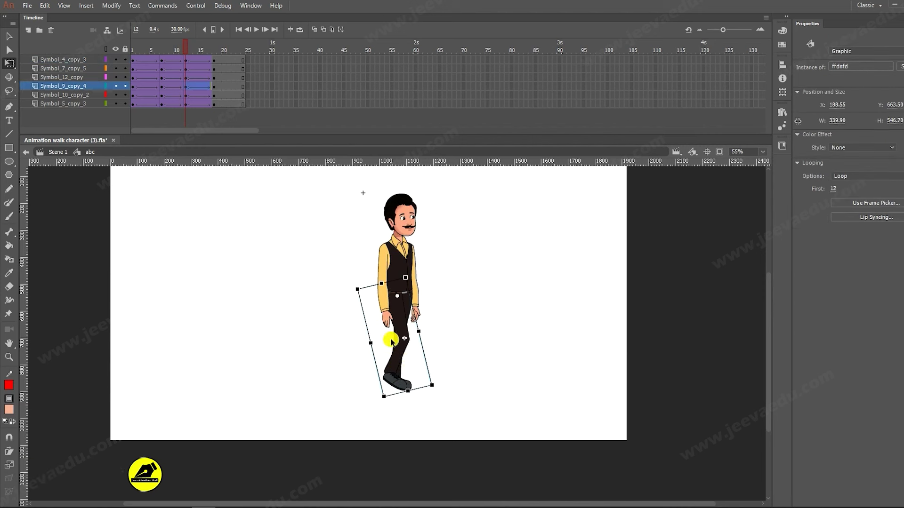
left_click(404, 355)
double_click(399, 353)
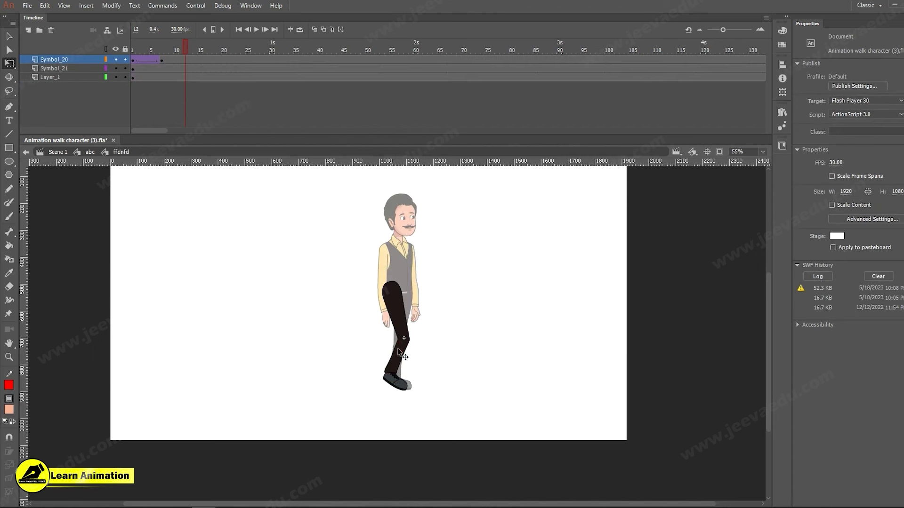
left_click(186, 60)
right_click(174, 61)
left_click(203, 87)
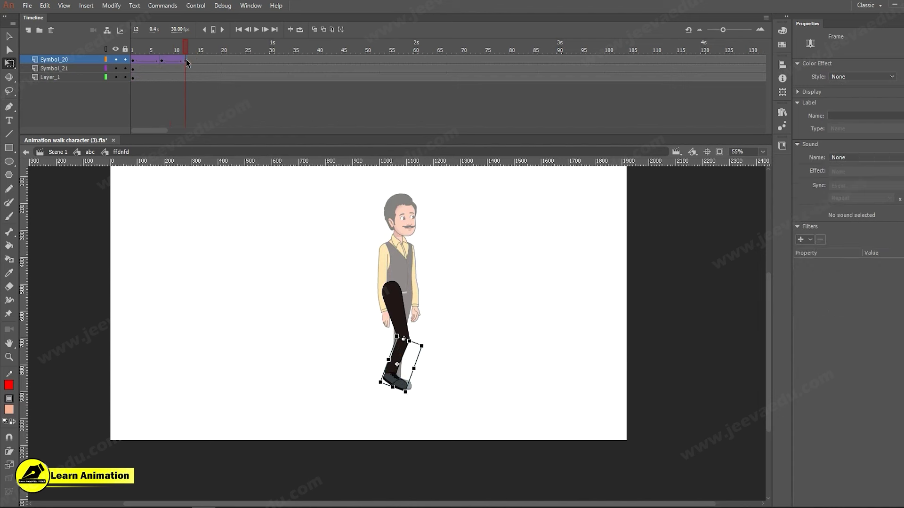
left_click_drag(412, 399, 432, 405)
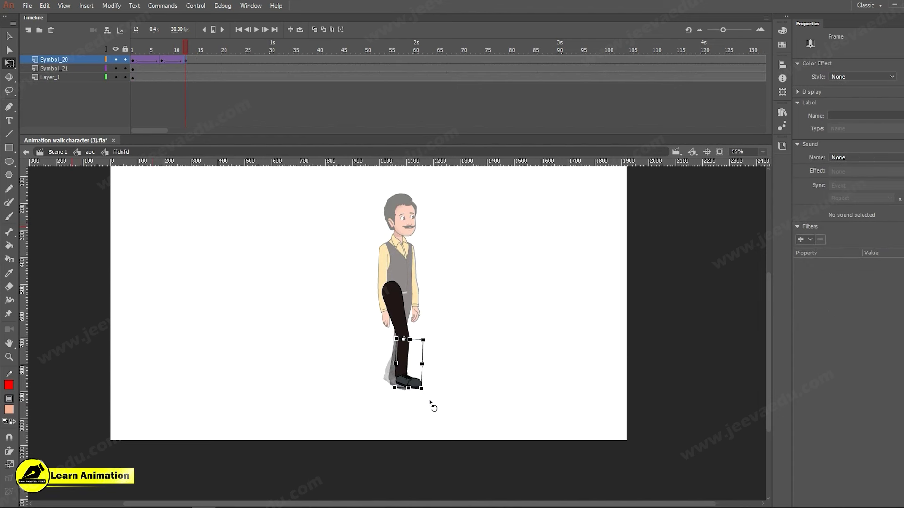
double_click(430, 406)
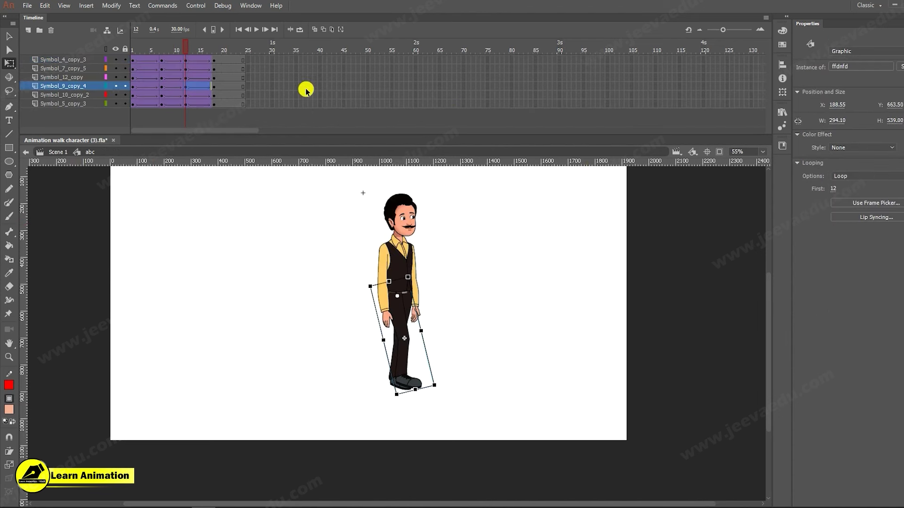
- Rotate the rear leg backward at frame 18 of abc so its foot sits slightly behind the front foot, and preview the motion
left_click_drag(185, 44, 216, 78)
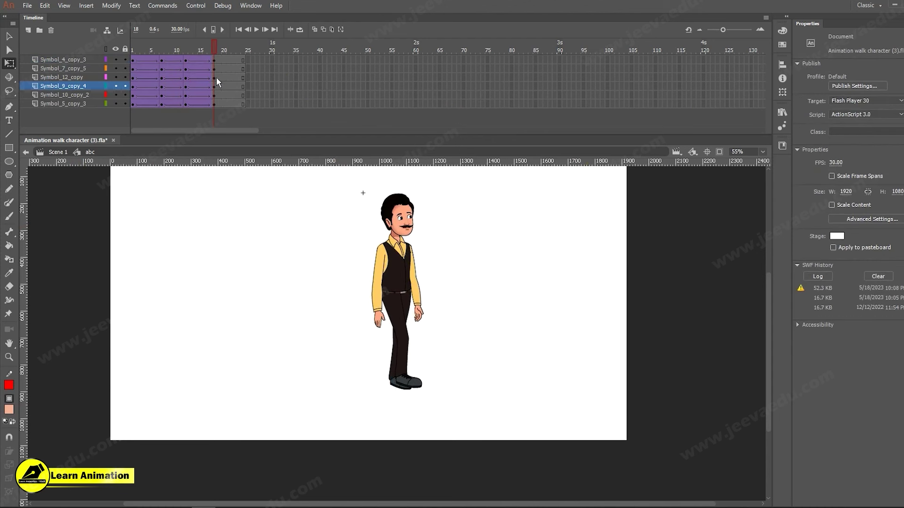
left_click(406, 385)
left_click_drag(442, 391, 423, 403)
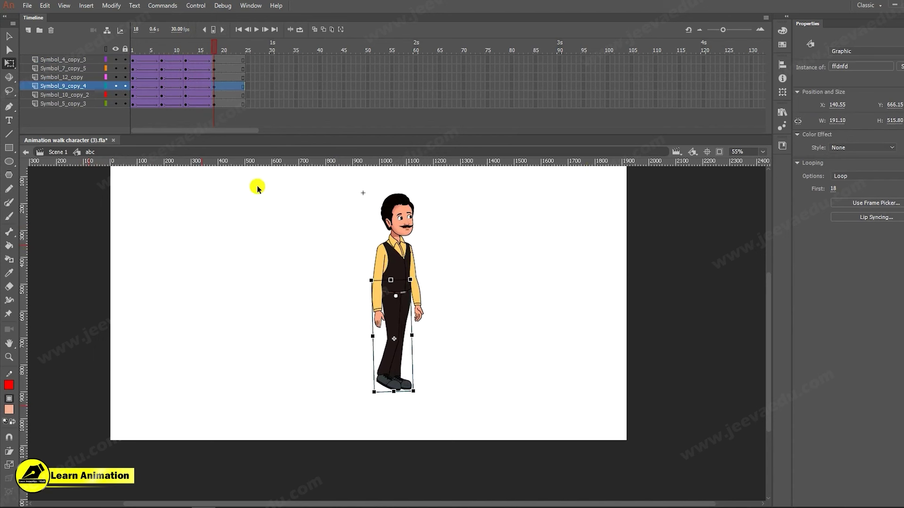
left_click_drag(194, 50, 116, 70)
key("Return")
mouse_move(213, 53)
left_mouse_down()
mouse_move(187, 56)
mouse_move(205, 63)
left_mouse_up()
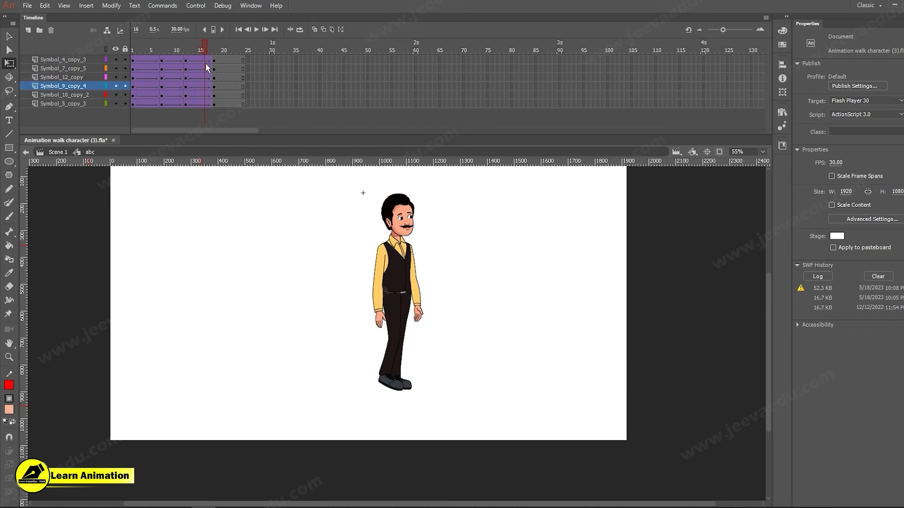
- Inside ffdnfd, add a lower-leg keyframe at frame 18 with a classic tween from frame 12, and rotate the lower leg forward to flatten the foot
left_click(214, 75)
left_click(389, 371)
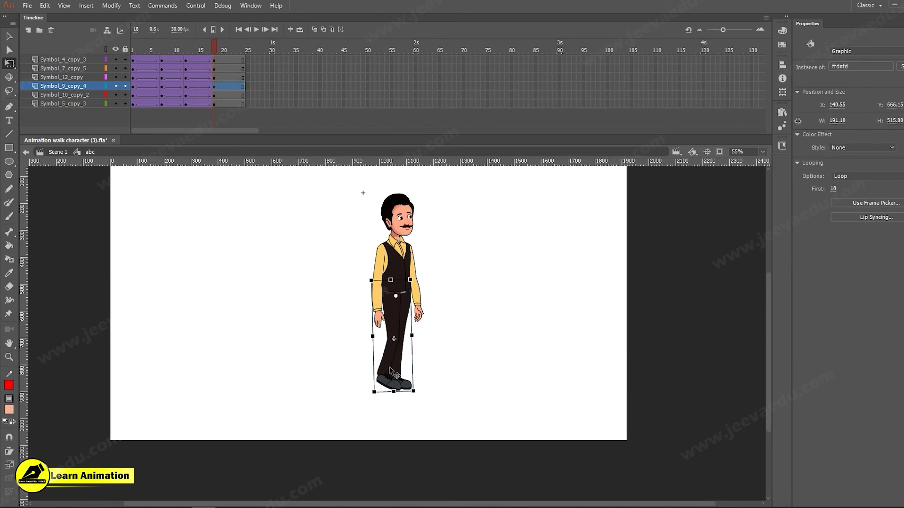
double_click(389, 372)
left_click(202, 59)
right_click(201, 61)
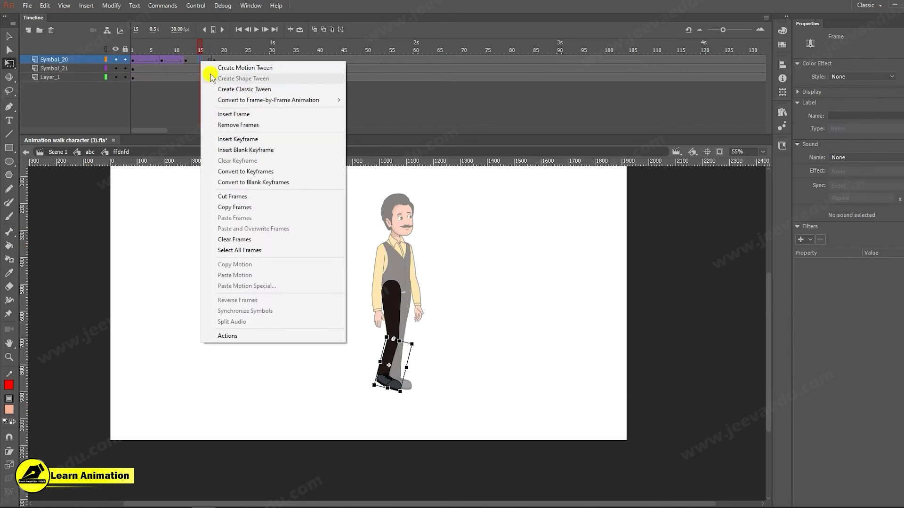
left_click(217, 89)
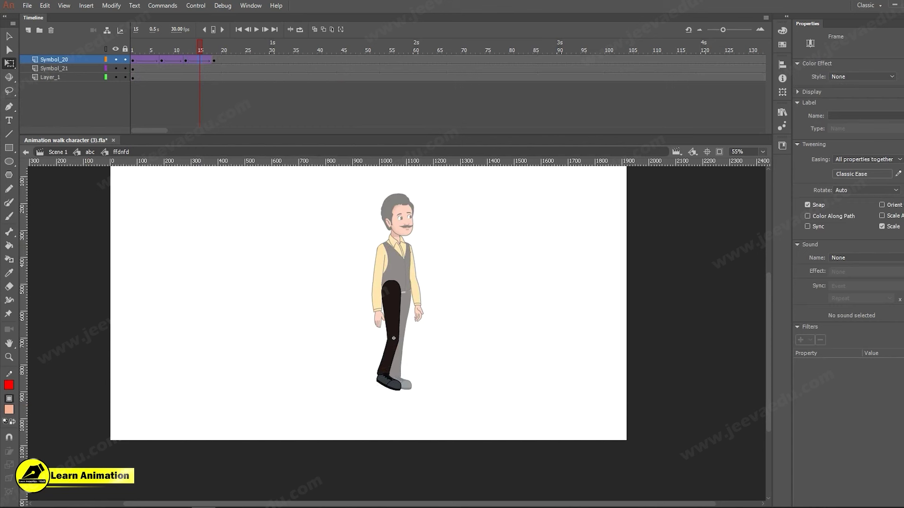
left_click(215, 59)
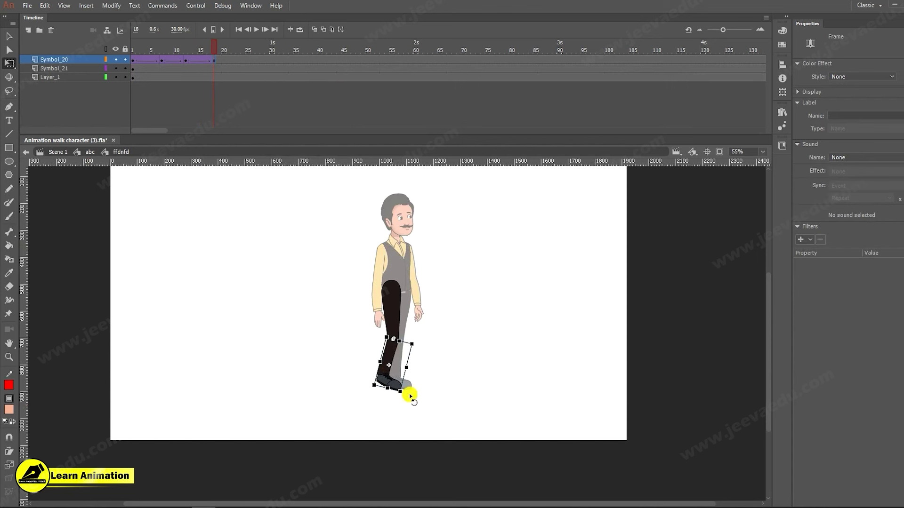
left_click_drag(411, 397, 423, 399)
key("z")
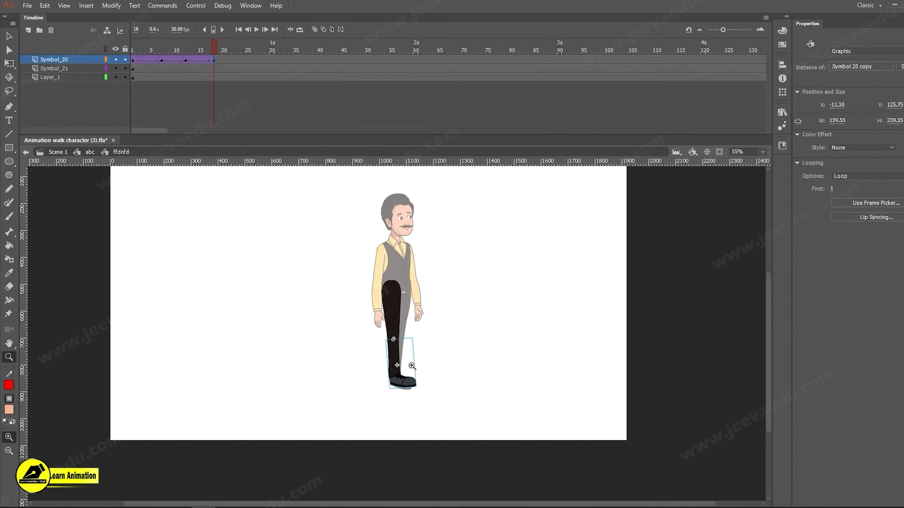
- Return to abc and, at frame 18, rotate the ffdnfd leg slightly backward and lengthen it slightly downward at the foot
left_click(410, 364)
key("v")
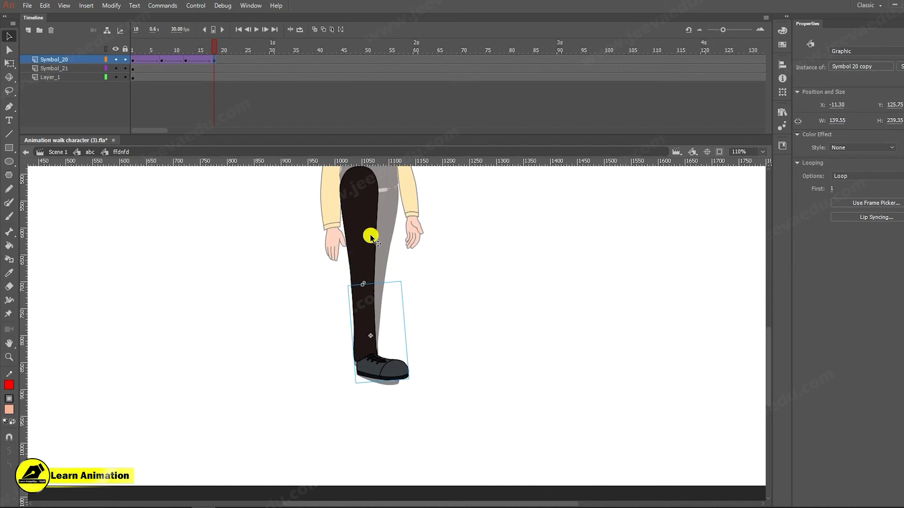
double_click(297, 360)
key("q")
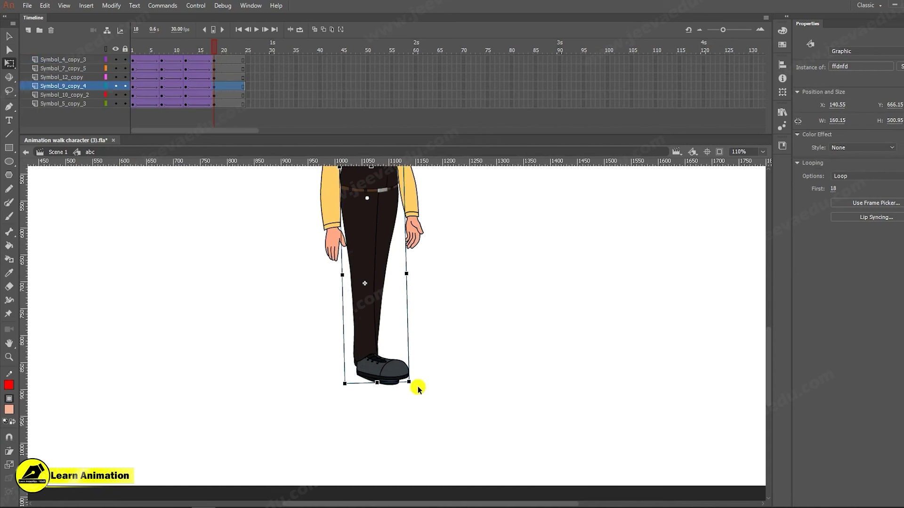
left_click_drag(405, 391, 403, 400)
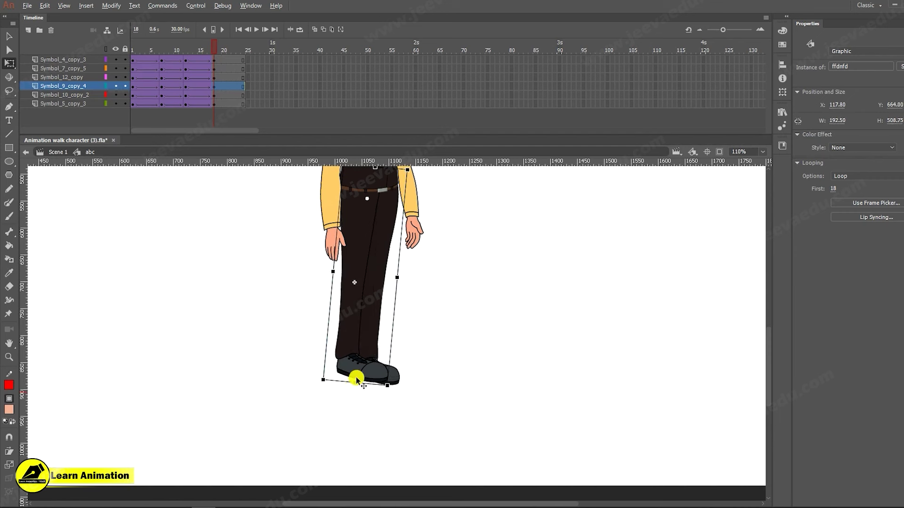
left_click_drag(354, 383, 354, 392)
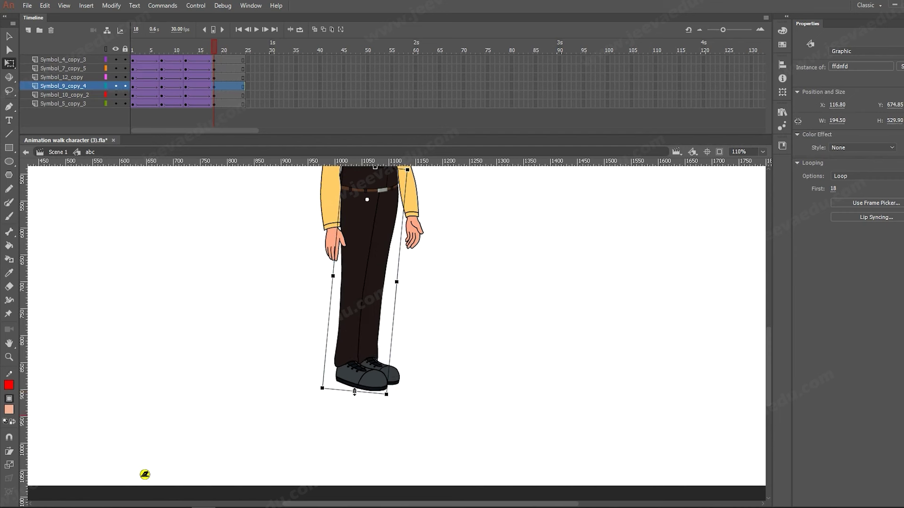
- Select the whole character at frame 18, move its pivot to the feet, and lean the figure slightly backward
key("z")
left_click(403, 347, "alt")
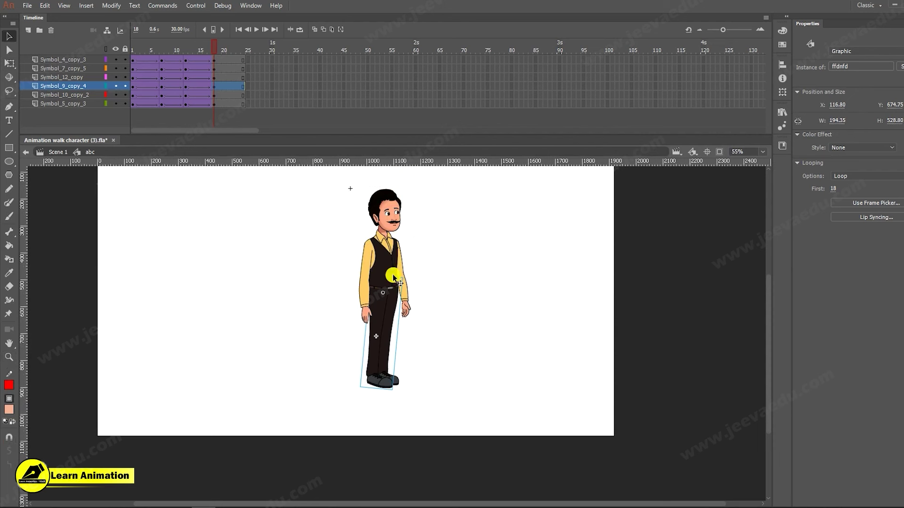
left_click_drag(347, 185, 415, 383)
key("q")
left_click_drag(382, 289, 377, 377)
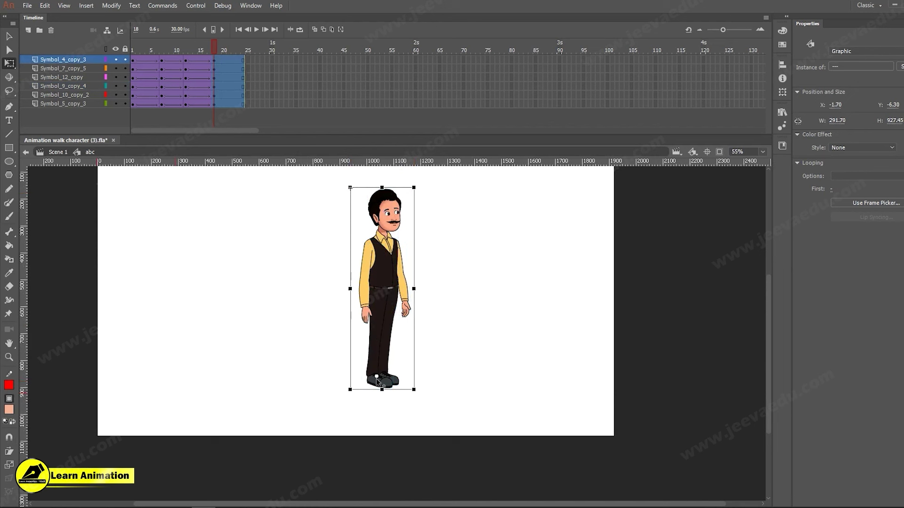
left_click_drag(421, 189, 418, 187)
- Rotate the far arm slightly at frame 18 and preview the walk-to-stop motion
left_click(438, 252)
left_click(375, 324)
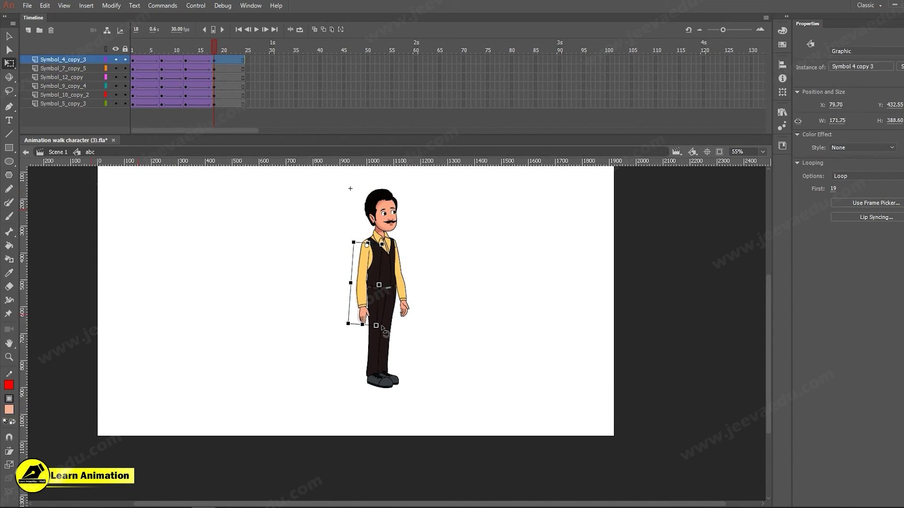
left_click(405, 310)
left_click_drag(412, 325, 413, 326)
key("Return")
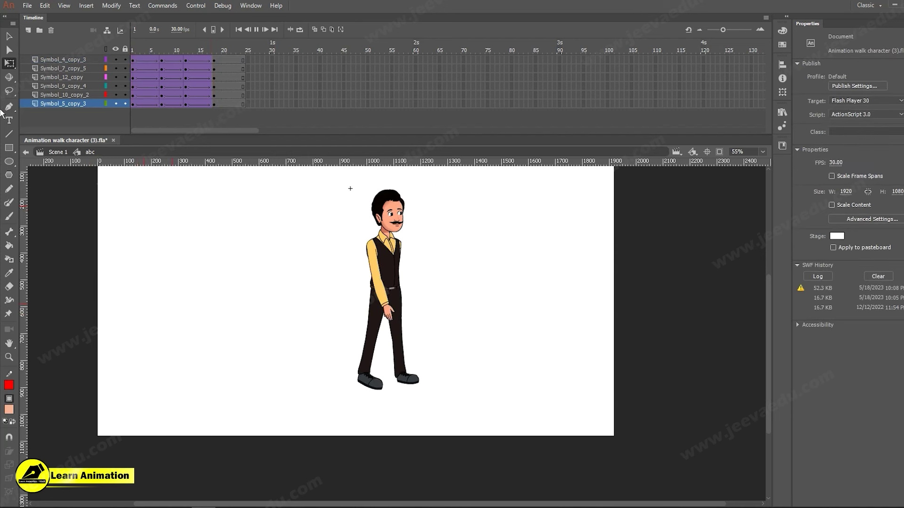
- Rotate the ffdnfd leg slightly backward at frame 12 so its foot lines up with the other foot
left_click_drag(199, 52, 185, 72)
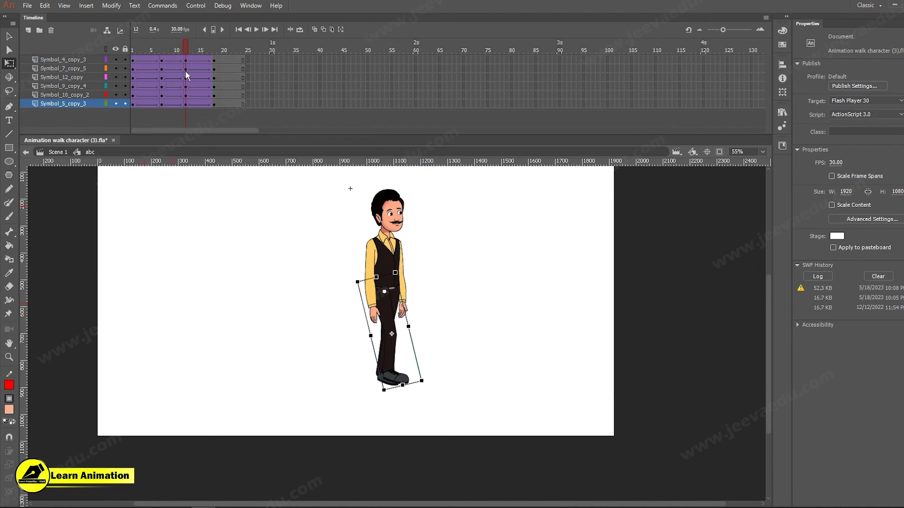
key("z")
left_click(387, 341)
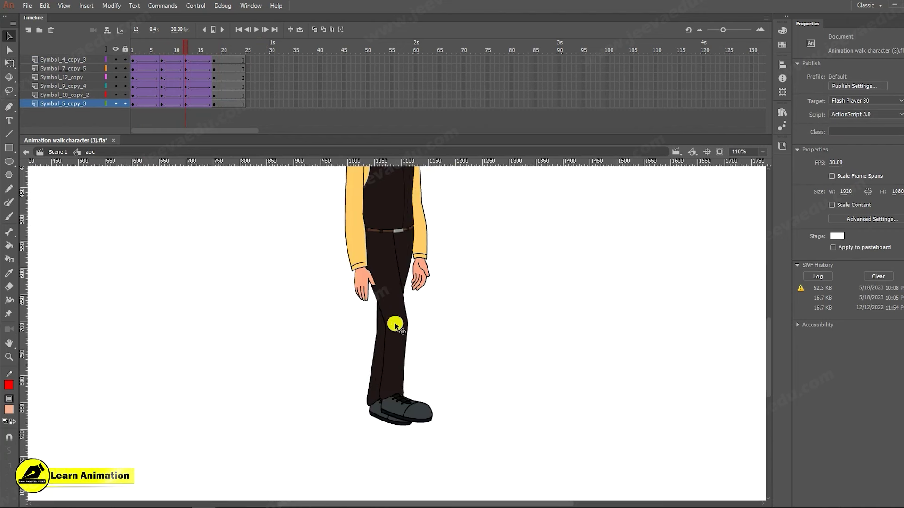
left_click(395, 323)
key("q")
left_click_drag(466, 426, 452, 424)
key("z")
left_click(445, 399, "alt")
left_click_drag(422, 317, 428, 385)
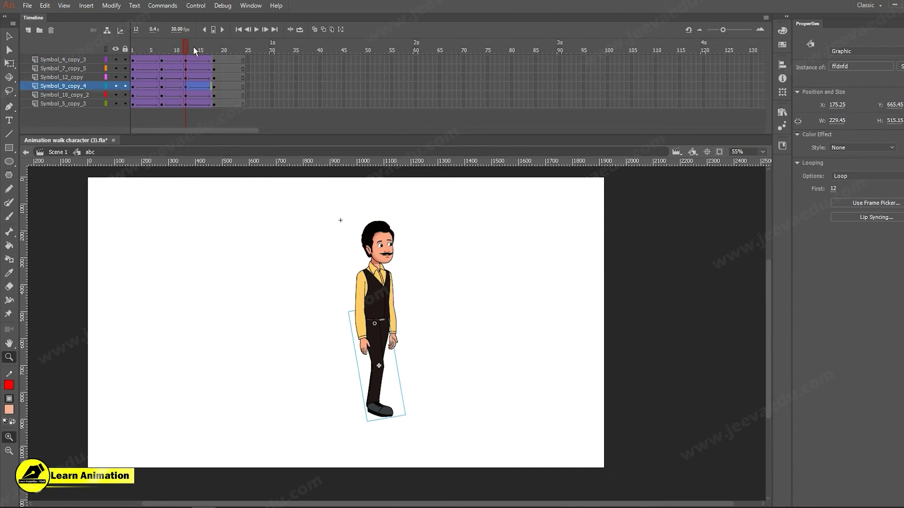
- Select the whole character at frame 12, move its pivot to the feet, rotate the figure slightly, and preview the motion
left_click_drag(193, 46, 69, 64)
key("Return")
mouse_move(170, 75)
left_mouse_down()
mouse_move(148, 53)
mouse_move(202, 75)
mouse_move(188, 71)
left_mouse_up()
key("v")
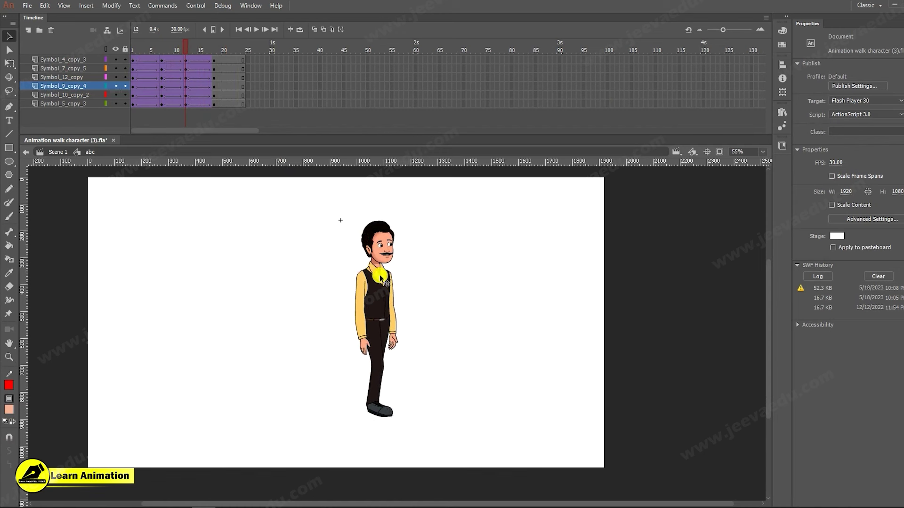
left_click_drag(323, 202, 456, 460)
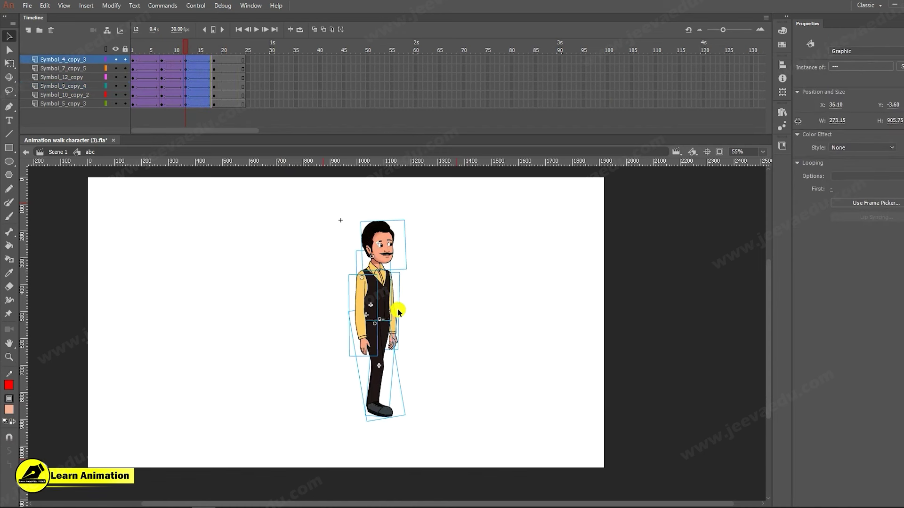
key("q")
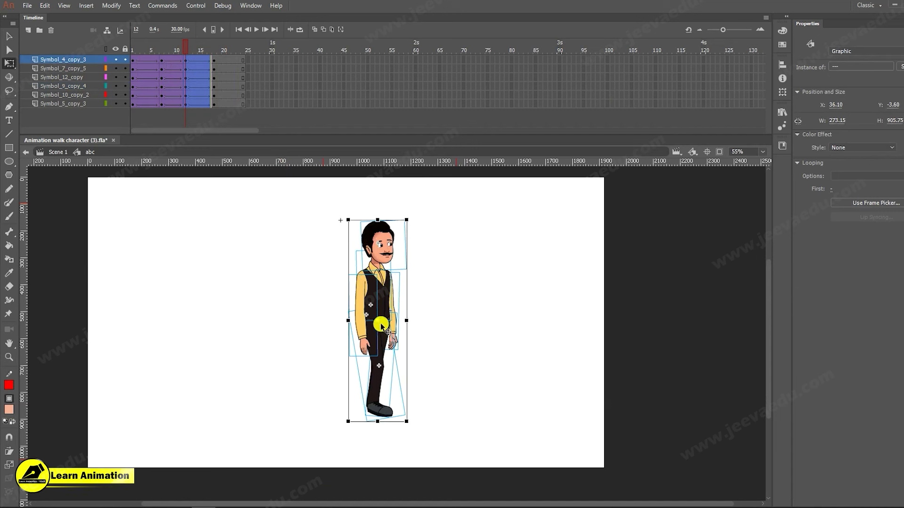
left_click_drag(377, 320, 370, 411)
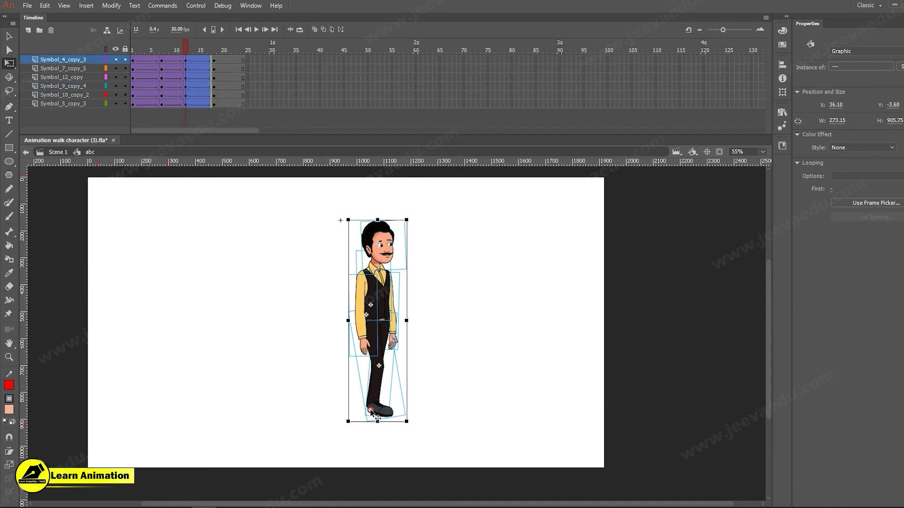
left_click_drag(409, 218, 410, 213)
left_click_drag(183, 44, 41, 77)
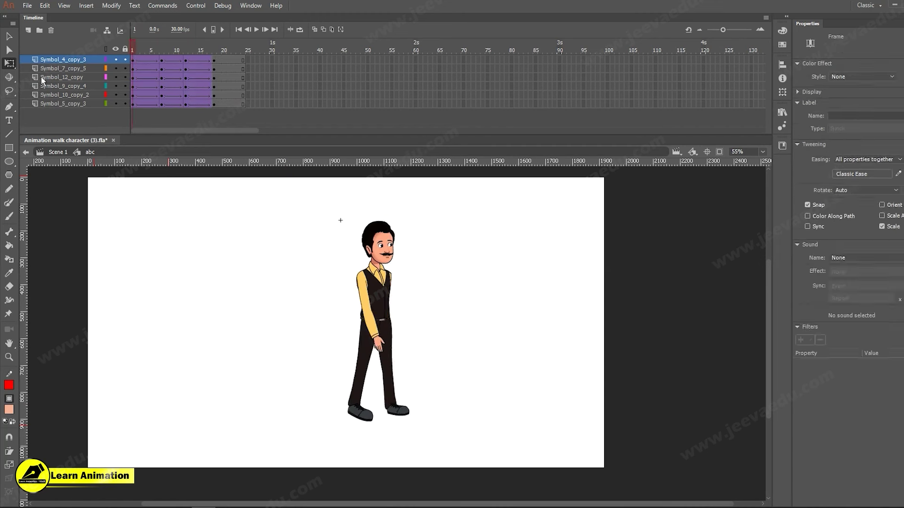
key("Return")
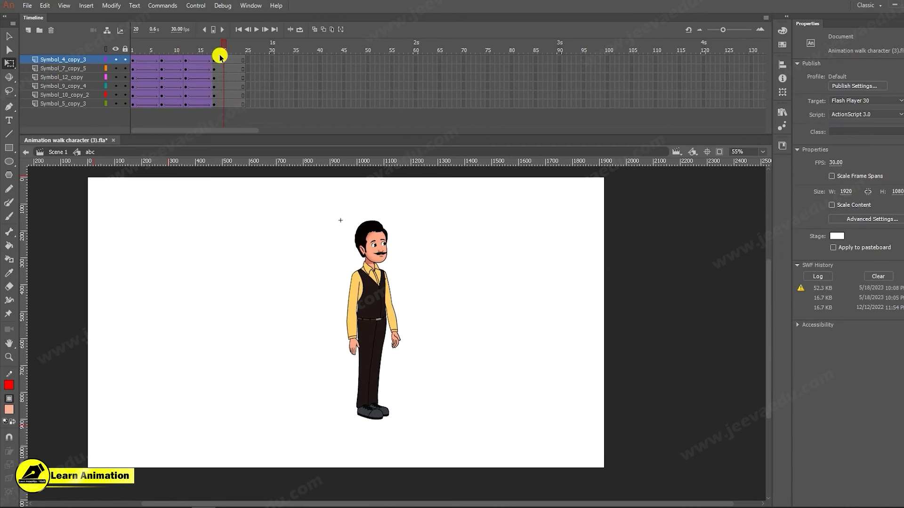
- Rotate the head slightly forward at frame 18 and preview the motion from the start
left_click(161, 64)
left_click_drag(161, 64, 138, 69)
left_click(397, 273)
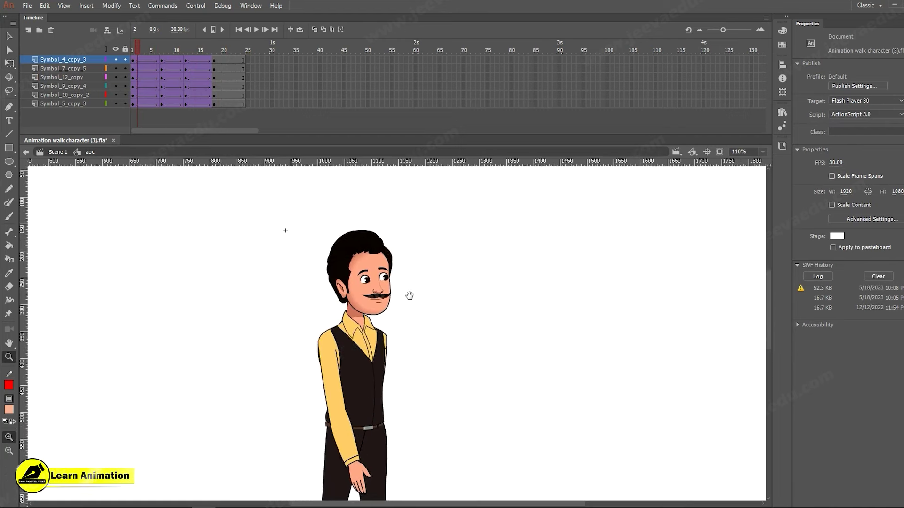
left_click_drag(143, 44, 214, 68)
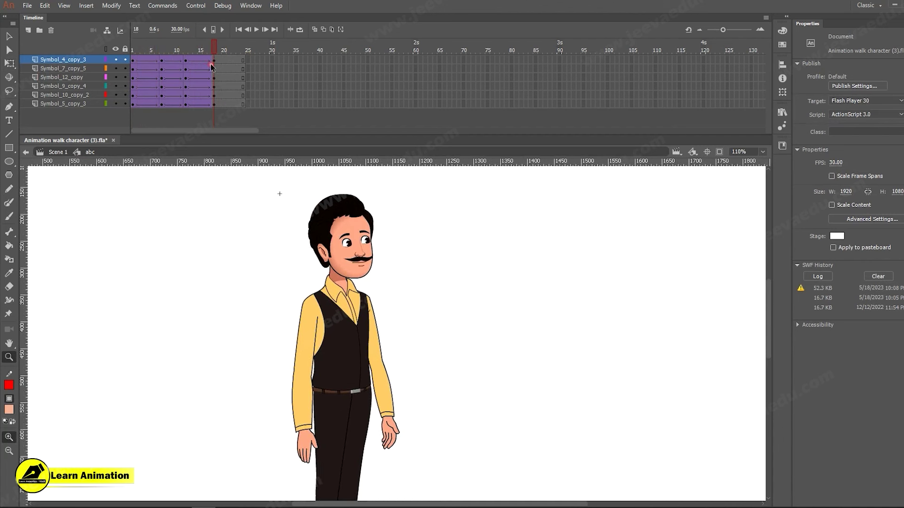
key("v")
left_click(369, 214)
key("q")
left_click_drag(392, 188, 405, 204)
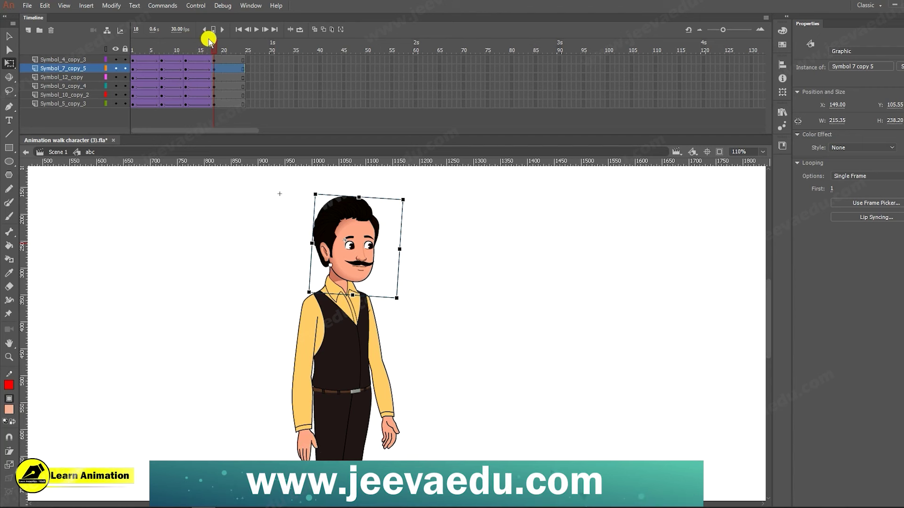
key("Return")
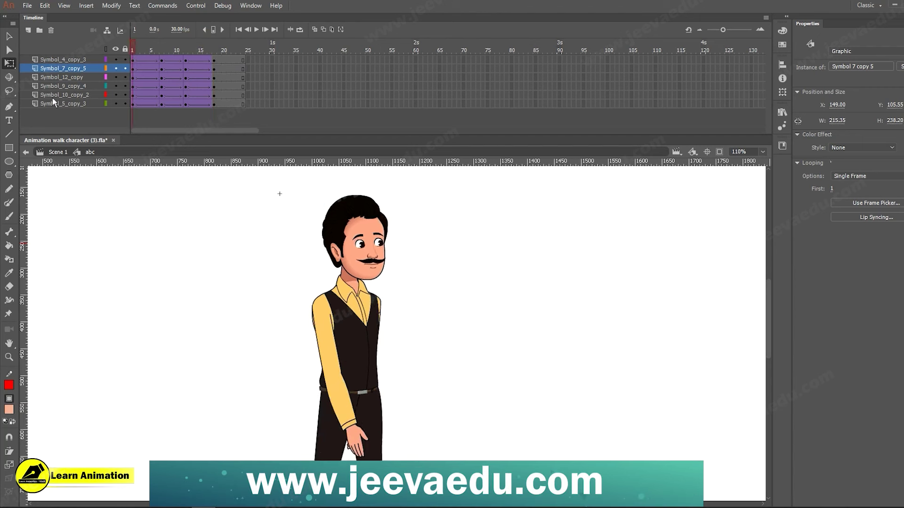
key("Return")
- Rotate the near arm slightly at frame 18 and replay the motion from frame 1
left_click_drag(210, 49, 210, 74)
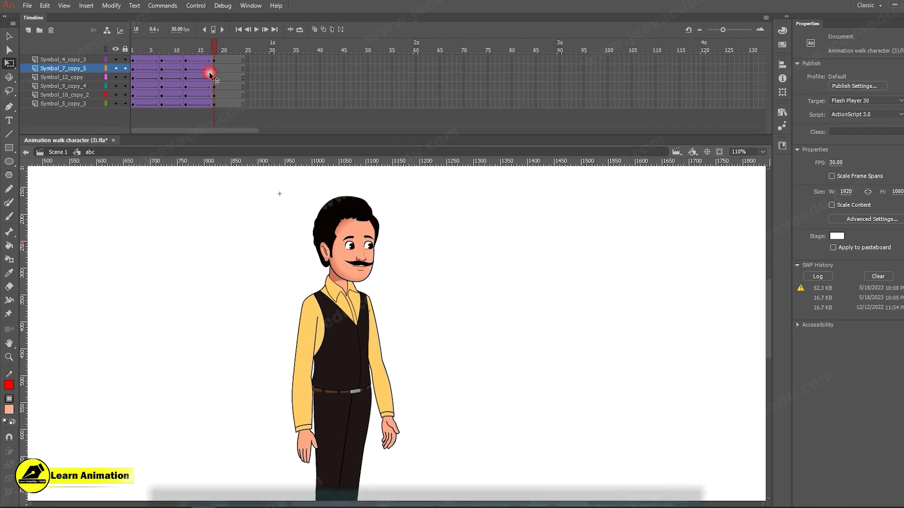
left_click(307, 446)
left_click_drag(330, 468, 326, 469)
key("z")
left_click(374, 370, "alt")
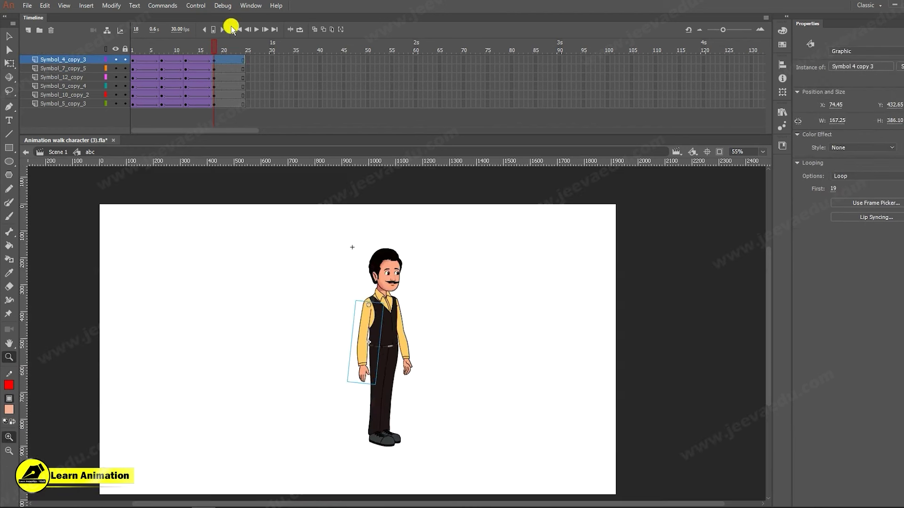
key("Return")
key("Return")
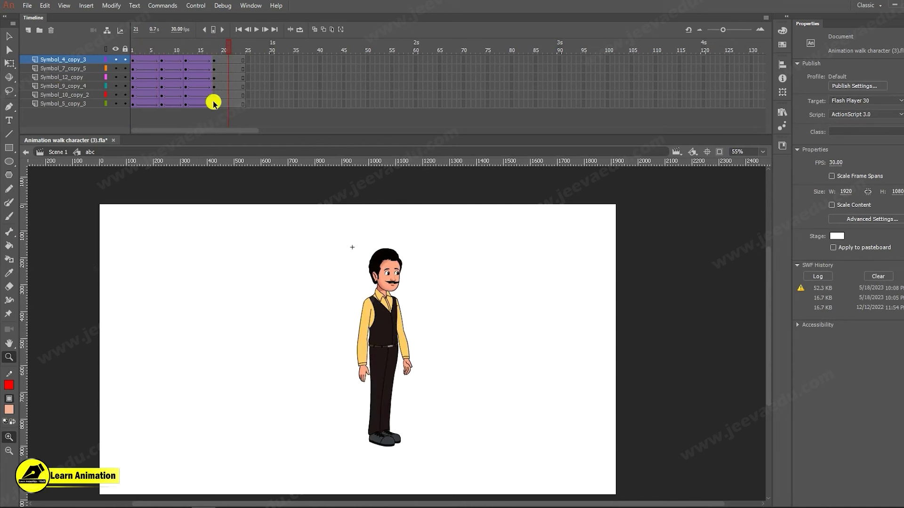
left_click_drag(201, 51, 111, 52)
key("Return")
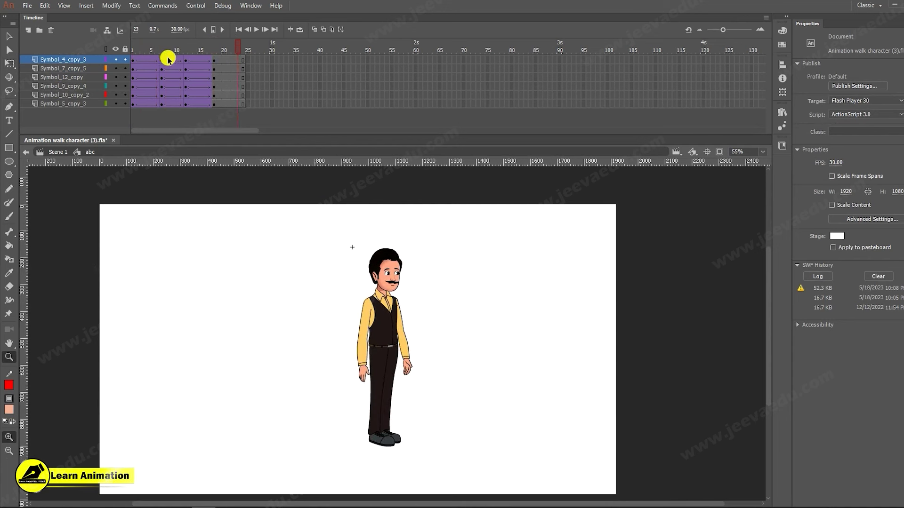
- Extend all six layers of abc to frame 48 to hold the standing pose, and preview the timing
left_click_drag(234, 48, 214, 91)
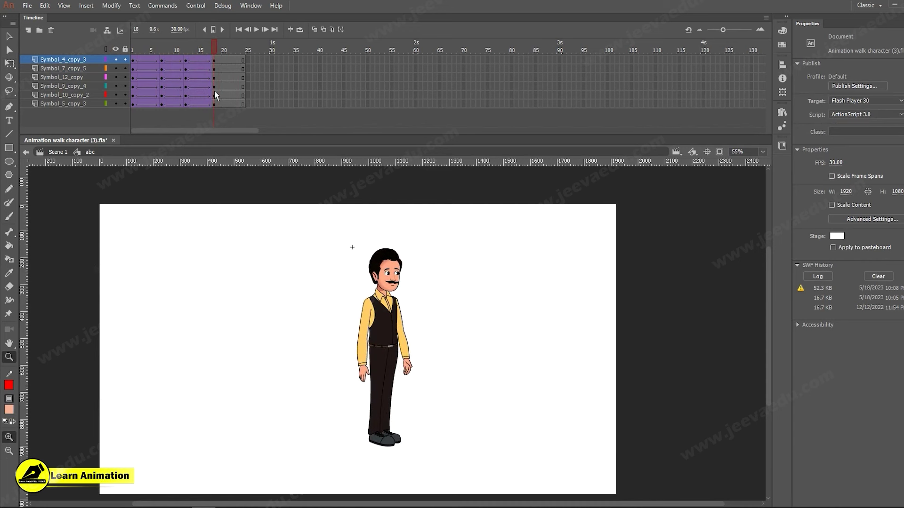
left_click_drag(232, 58, 266, 137)
key("F5")
key("F5")
key("F5")
left_click_drag(262, 49, 6, 85)
key("Return")
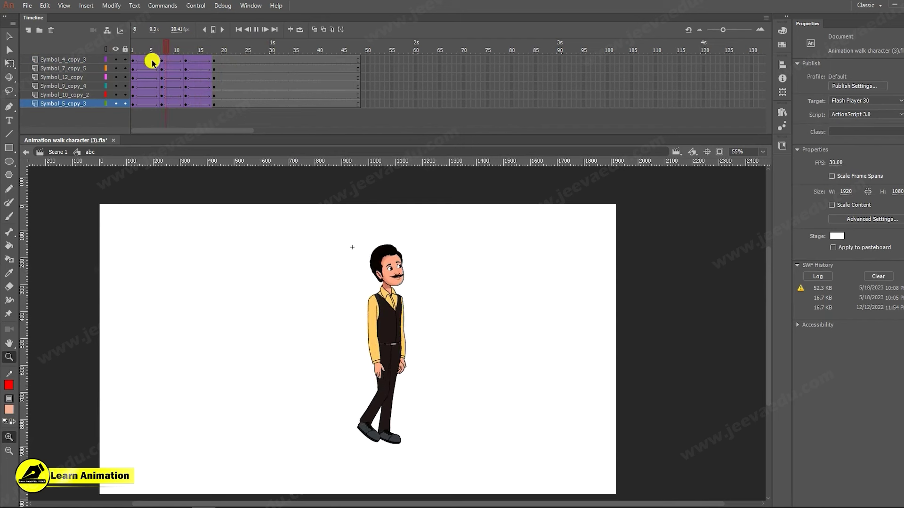
key("Return")
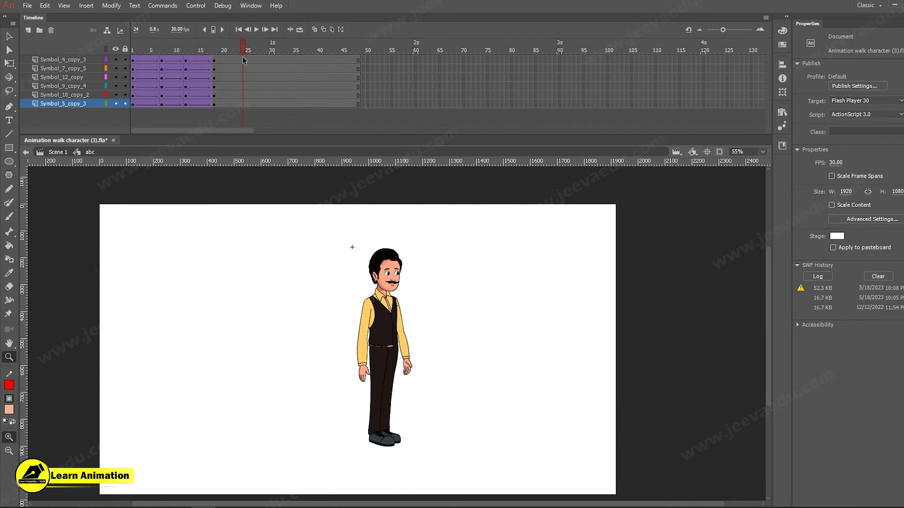
key("F6")
left_click_drag(232, 104, 217, 35)
right_click(221, 68)
left_click(243, 59)
key("ctrl+z")
key("ctrl+z")
key("ctrl+z")
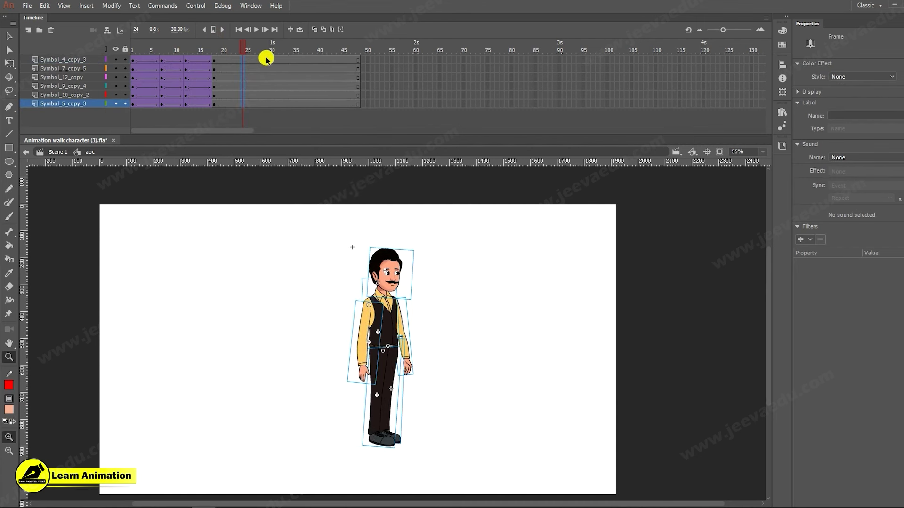
- Add keyframes at frame 27 on all layers and create classic tweens from frame 18 to frame 27
left_click_drag(258, 60, 254, 112)
key("F6")
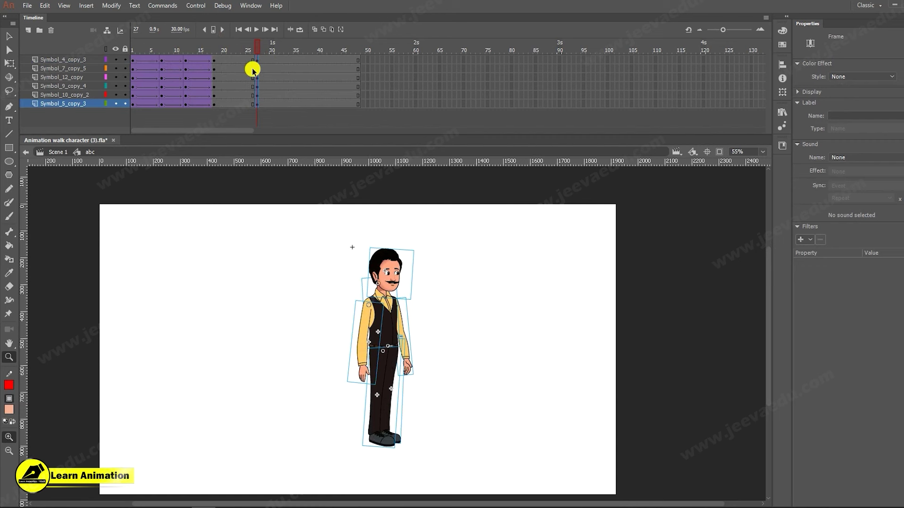
right_click(240, 91)
left_click(264, 117)
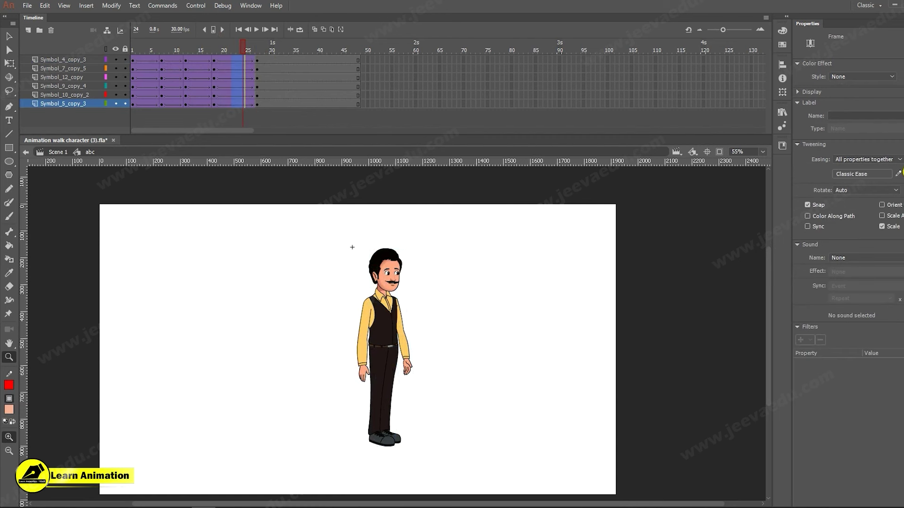
- At frame 27, select the upper body, move its pivot to the waist, and rotate it slightly forward
left_click(257, 53)
left_click(403, 327)
key("q")
left_click_drag(295, 183, 414, 303)
left_click_drag(354, 319, 370, 376)
left_click_drag(423, 181, 421, 198)
left_click(399, 183)
- Rotate the far arm backward and the near arm forward at frame 27 so both hang by the body, and preview the motion
left_click(418, 413)
left_click(412, 418)
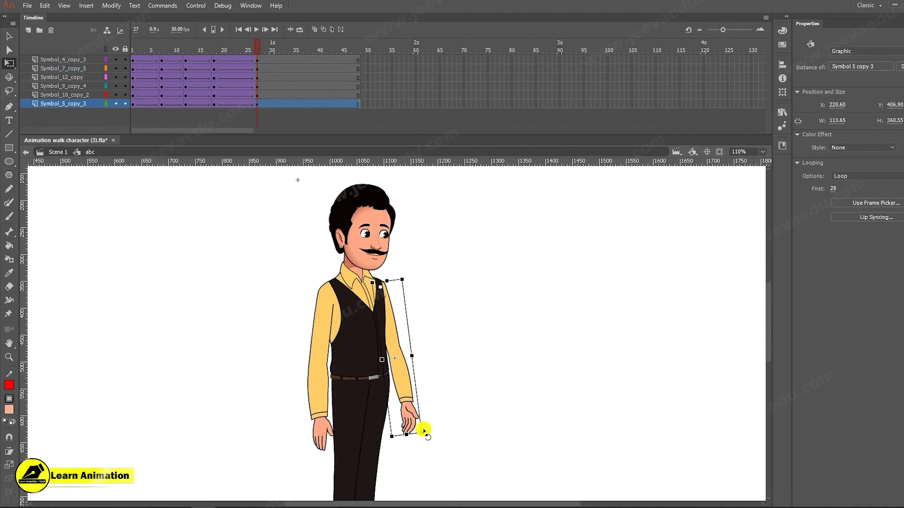
left_click_drag(427, 442, 413, 442)
left_click(328, 439)
left_click_drag(290, 459, 302, 464)
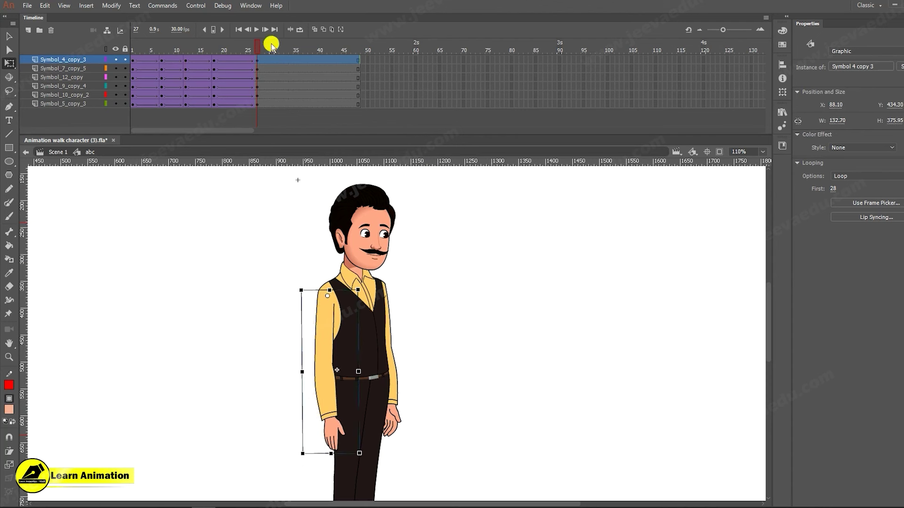
key("Return")
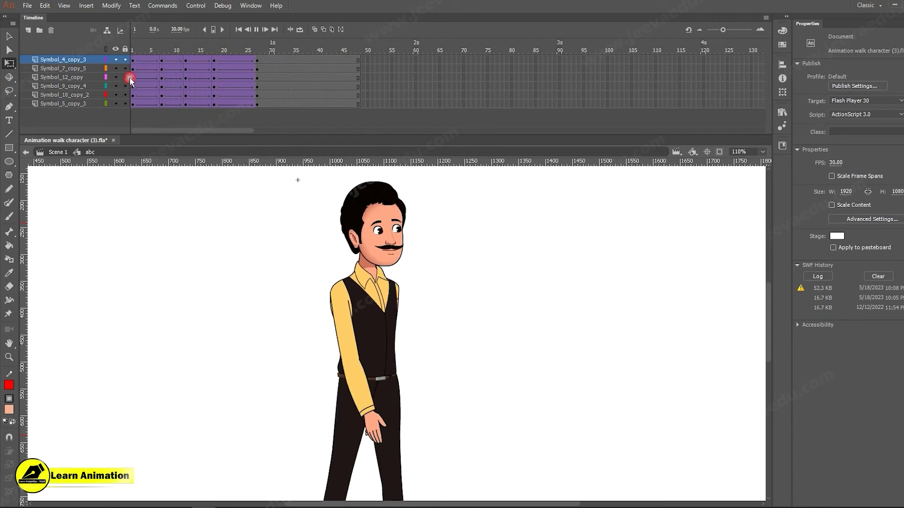
key("Return")
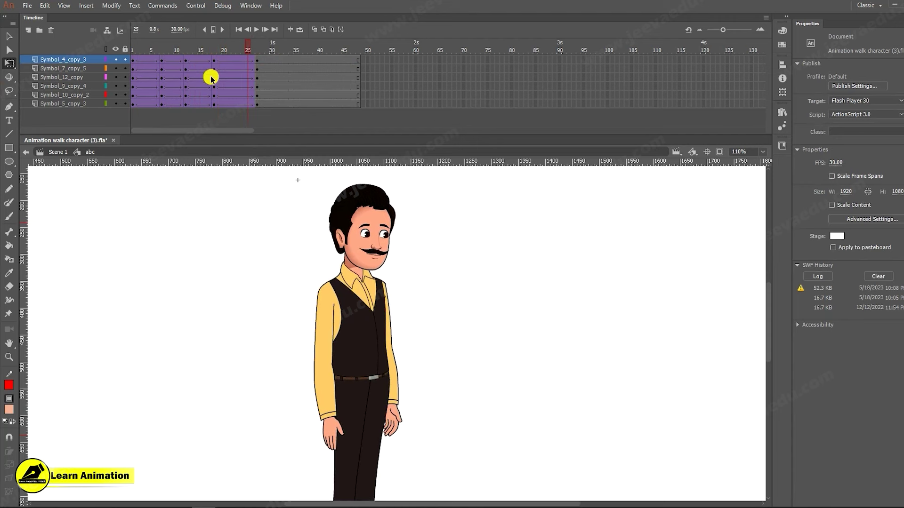
- Remove one frame from the last tween on all layers of abc so the standing keyframe falls at frame 26, and preview the motion
mouse_move(247, 48)
left_mouse_down()
mouse_move(213, 50)
mouse_move(247, 49)
mouse_move(235, 54)
left_mouse_up()
key("shift+F5")
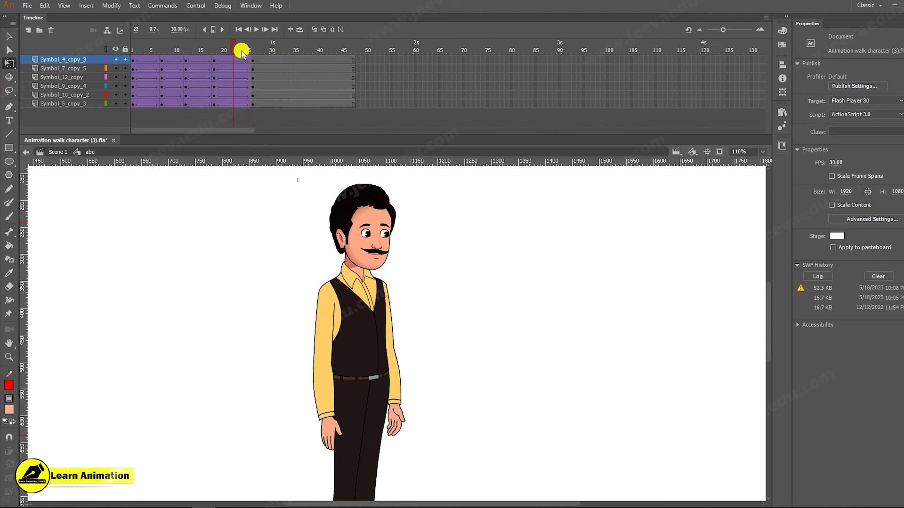
key("Return")
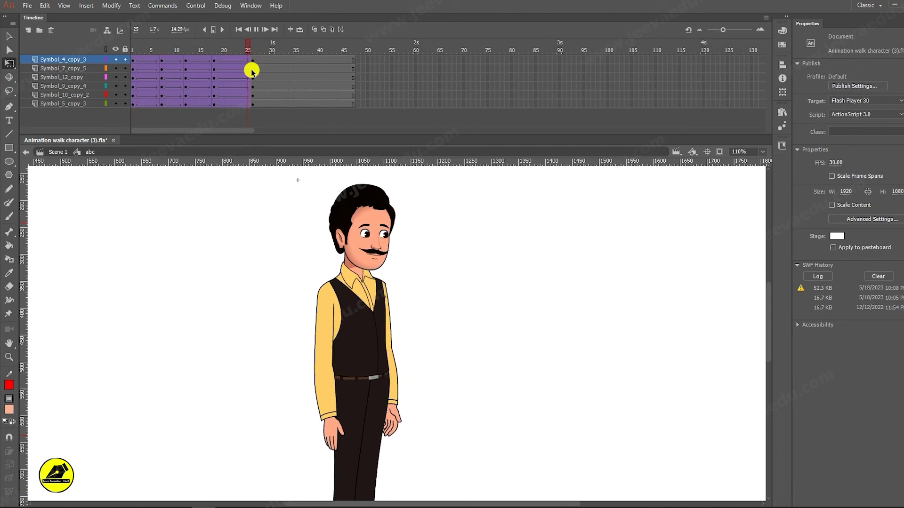
key("Return")
left_click(396, 379, "alt")
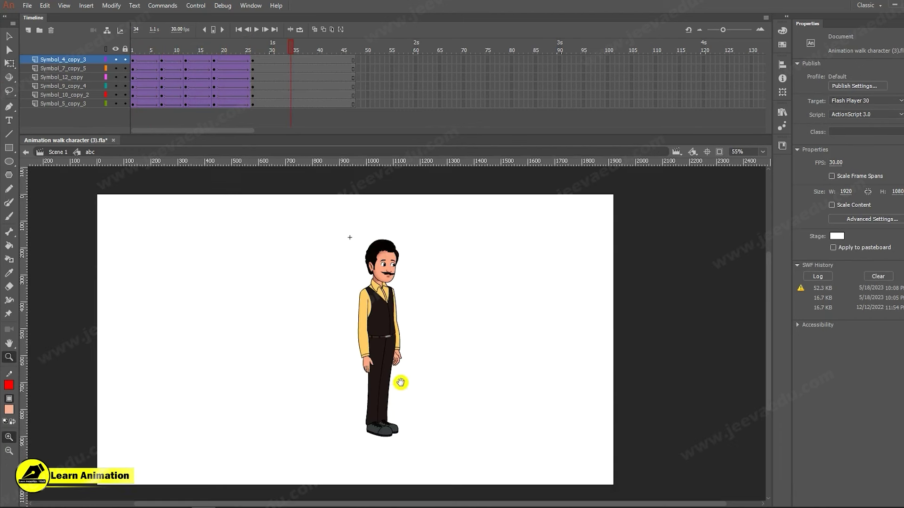
key("shift+comma")
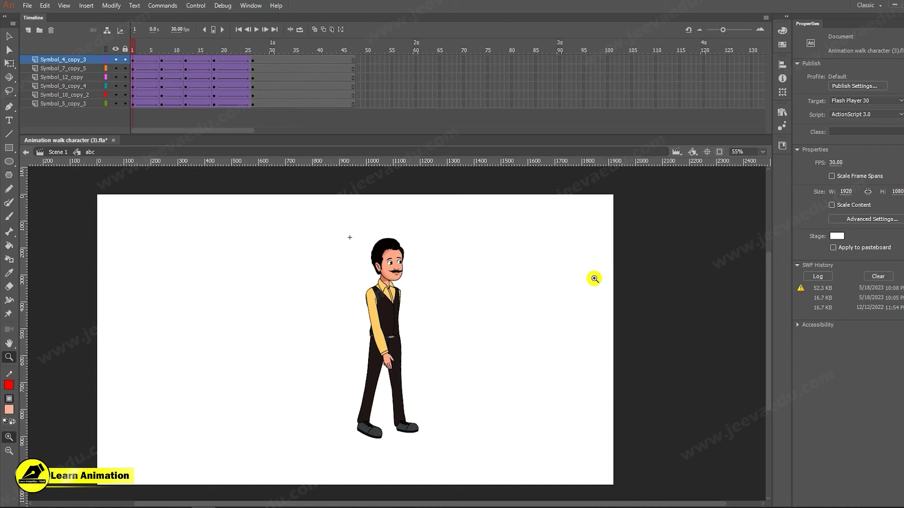
key("Return")
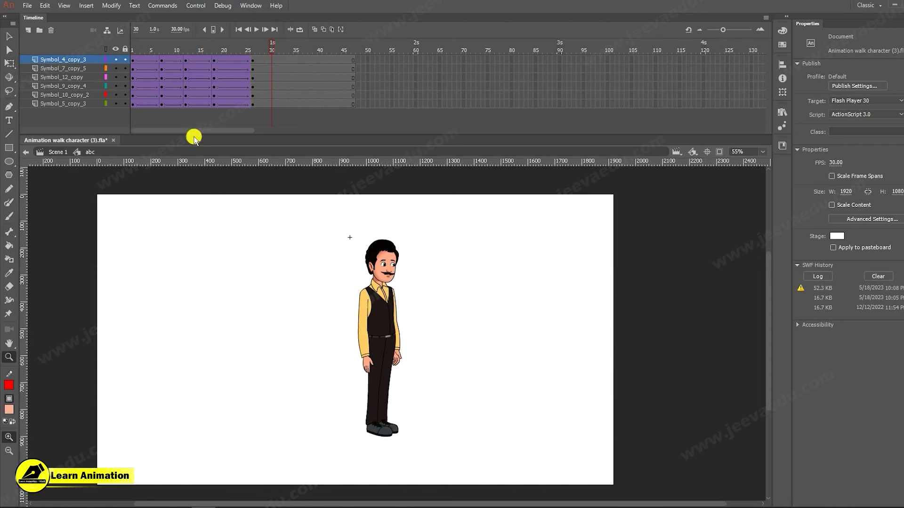
- Return to Scene 1 and scrub to frame 146 to check how the abc instance comes to a stop on the main timeline
left_click(58, 152)
left_click(390, 334)
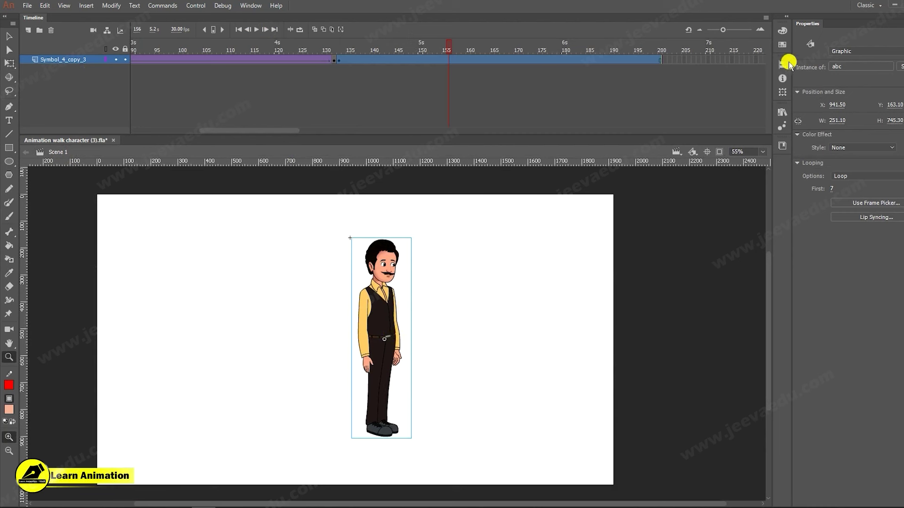
left_click_drag(371, 45, 403, 93)
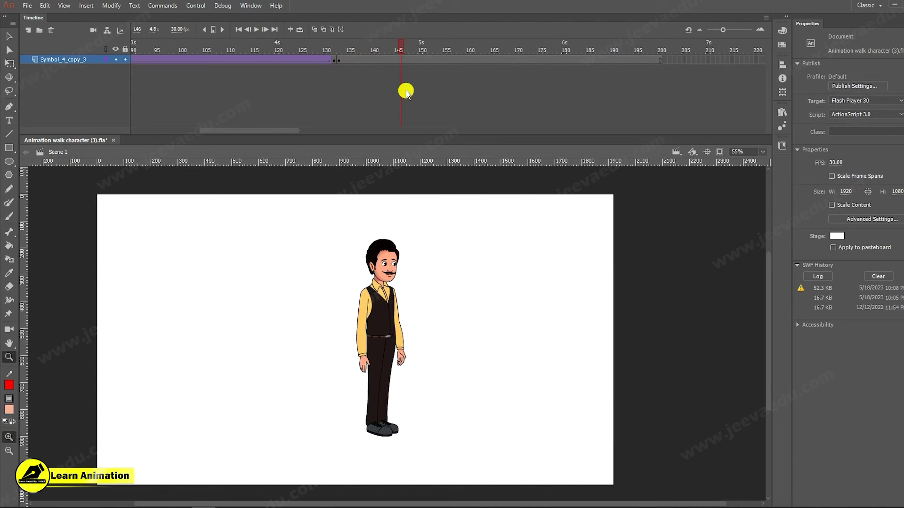
key("v")
left_click(376, 326)
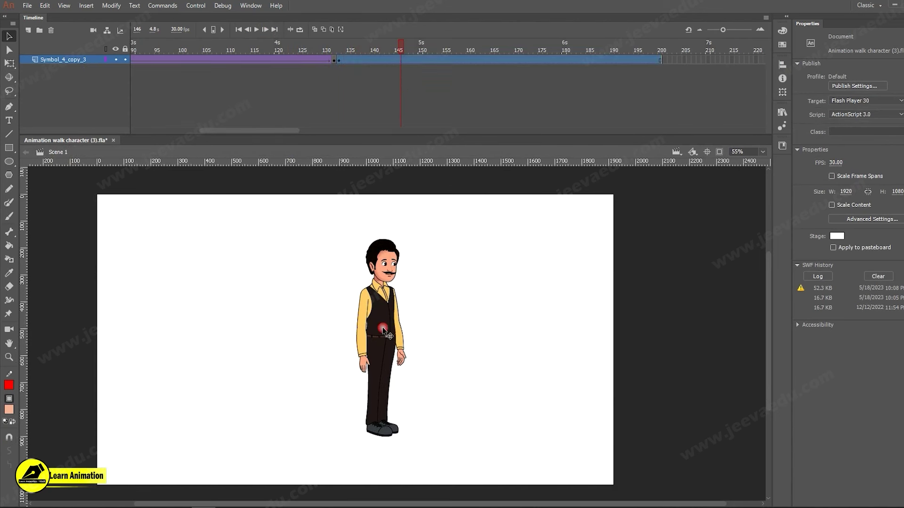
- Reopen abc, review its motion, and extend the standing pose on all six layers past frame 130
double_click(386, 325)
left_click(316, 60)
left_click_drag(343, 47, 18, 91)
key("Return")
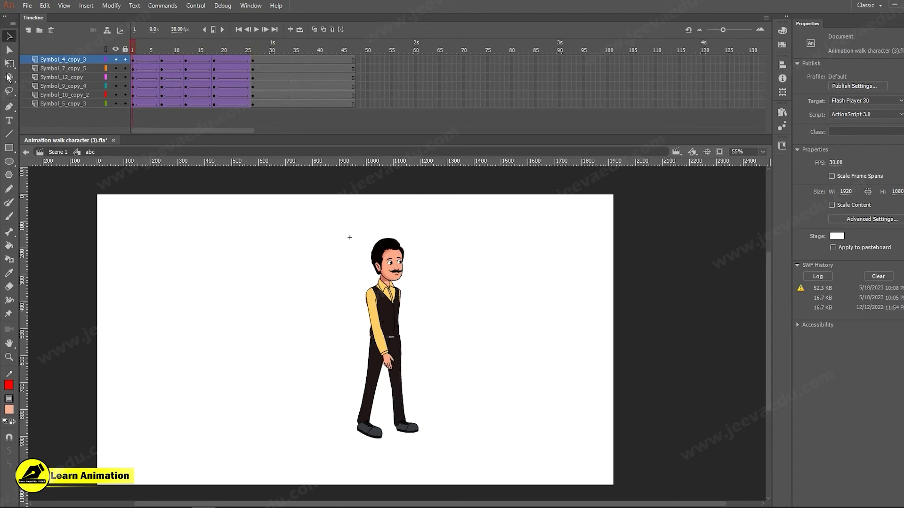
left_click_drag(324, 56, 550, 105)
key("F5")
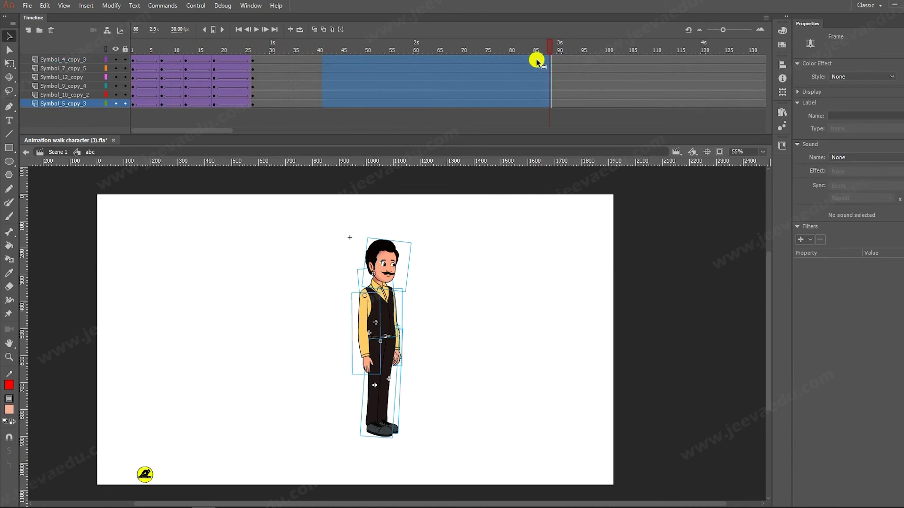
- Go back to Scene 1 and test the movie to check the walk settling into the standing pose
left_click_drag(541, 50, 70, 107)
left_click(58, 152)
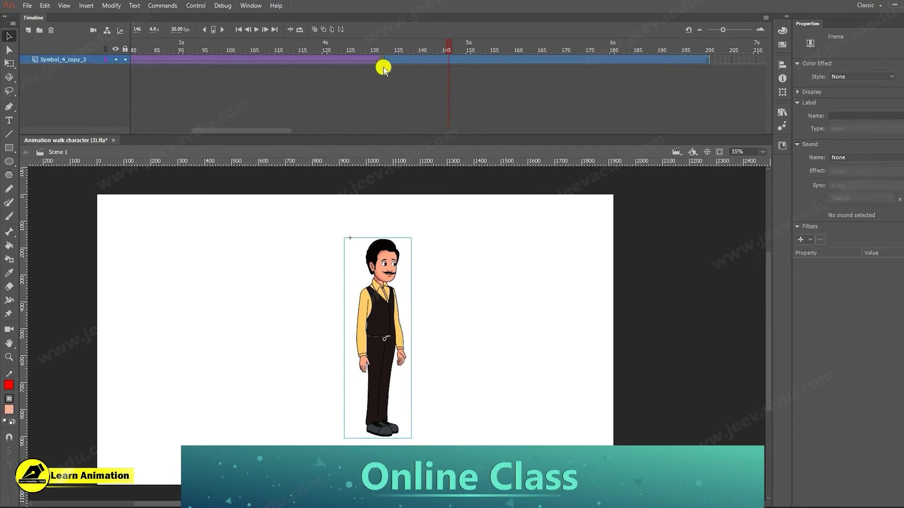
key("ctrl+Return")
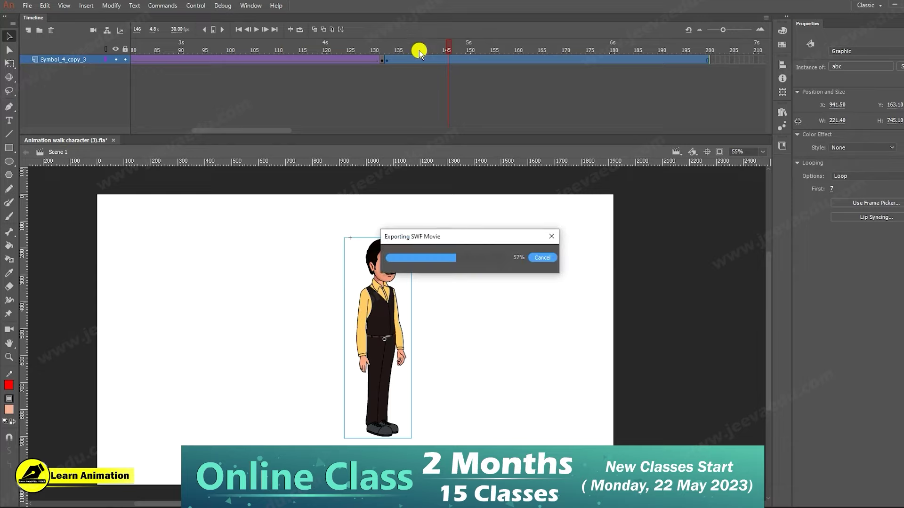